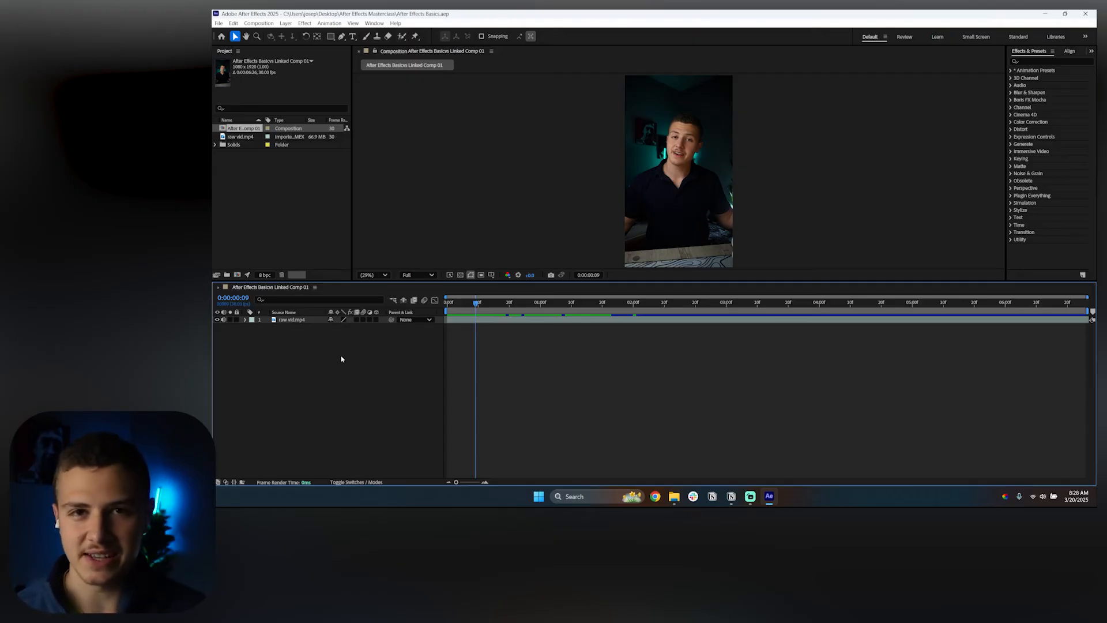
Add a new empty text layer to the composition and widen the layer properties area
{"action": "right_click", "coordinate": [277, 377]}
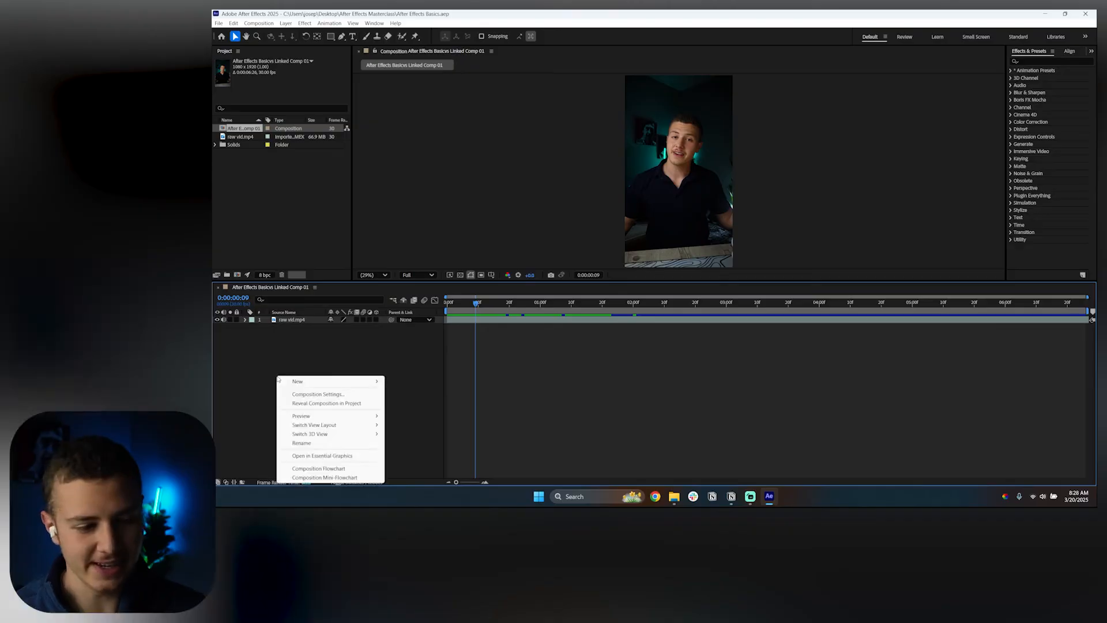
{"action": "mouse_move", "coordinate": [290, 382]}
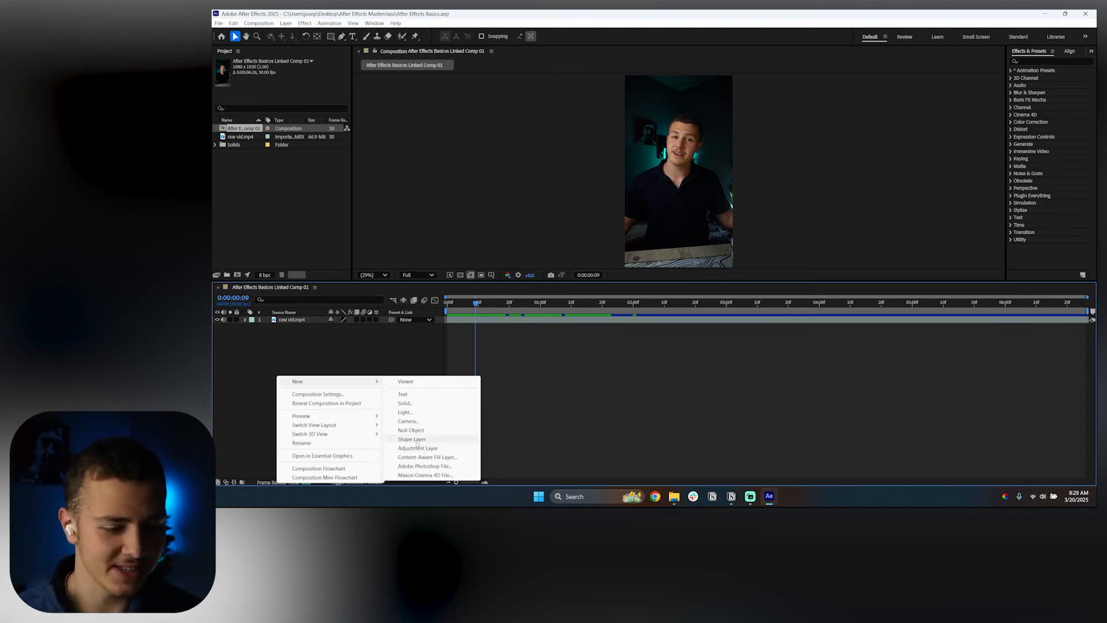
{"action": "left_click", "coordinate": [404, 395]}
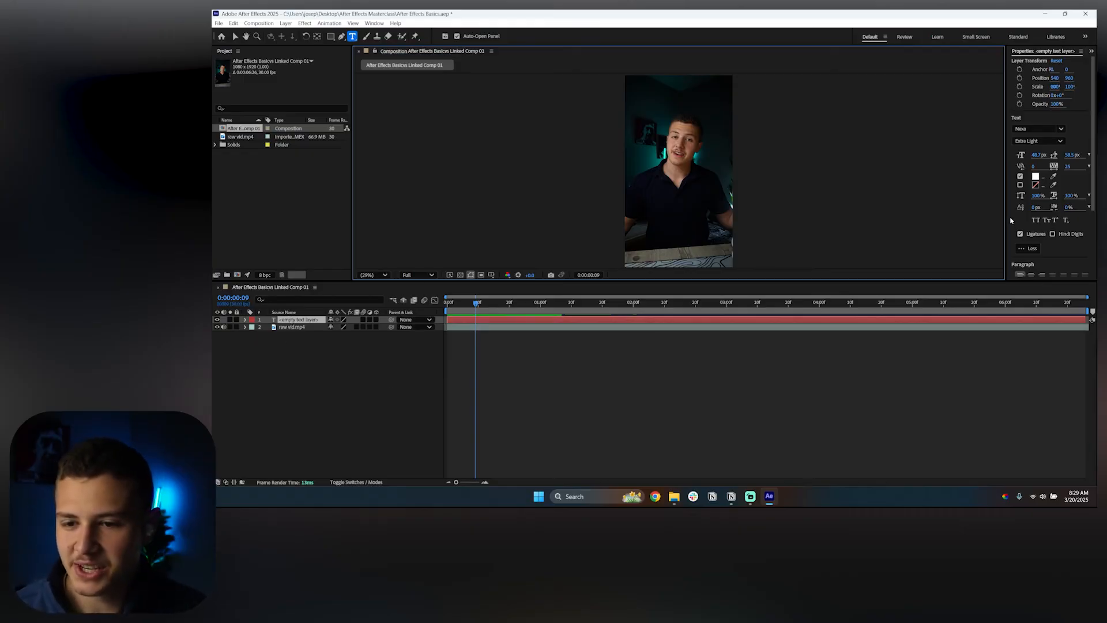
{"action": "left_click_drag", "start_coordinate": [1004, 213], "coordinate": [889, 207]}
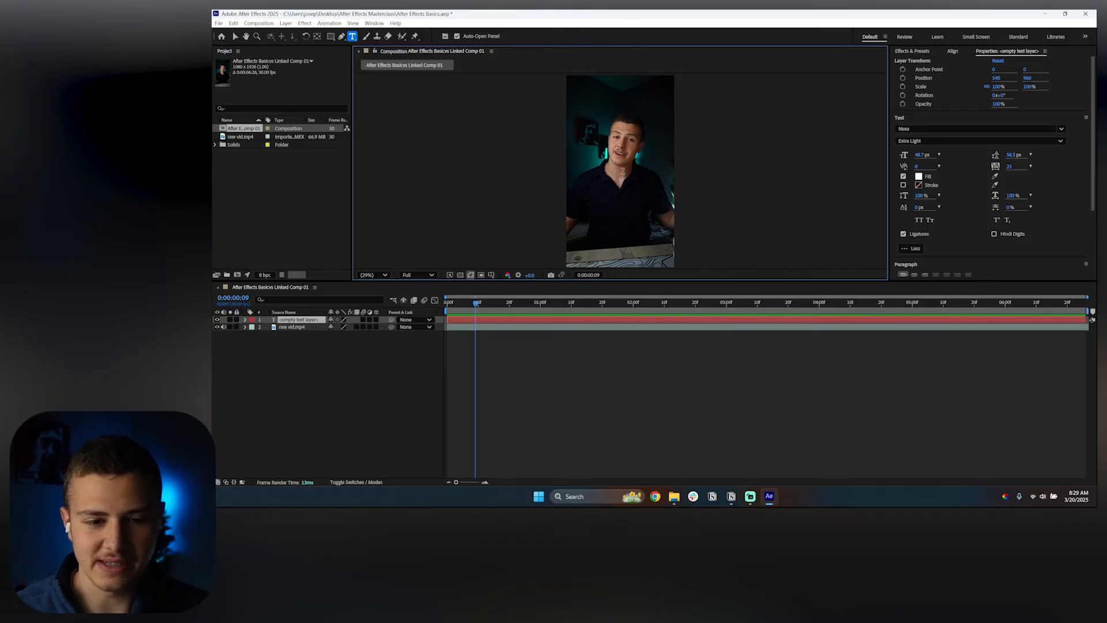
Enter "Text Layer" as the content of the empty text layer and finish editing
{"action": "scroll", "coordinate": [621, 171], "scroll_direction": "up", "scroll_amount": 5}
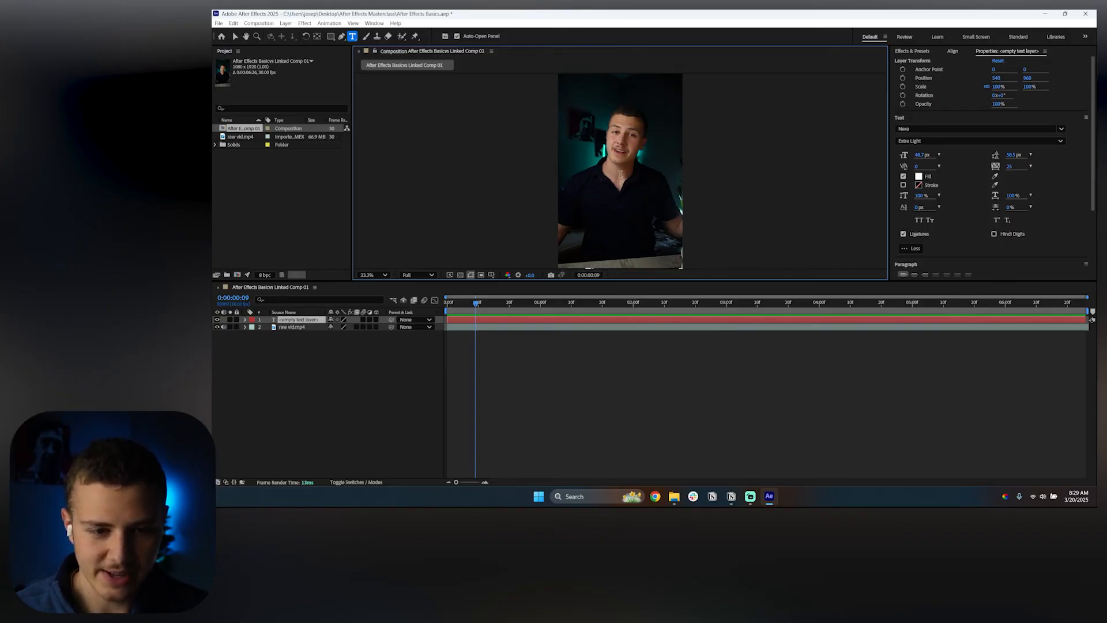
{"action": "scroll", "coordinate": [621, 174], "scroll_direction": "down", "scroll_amount": 6}
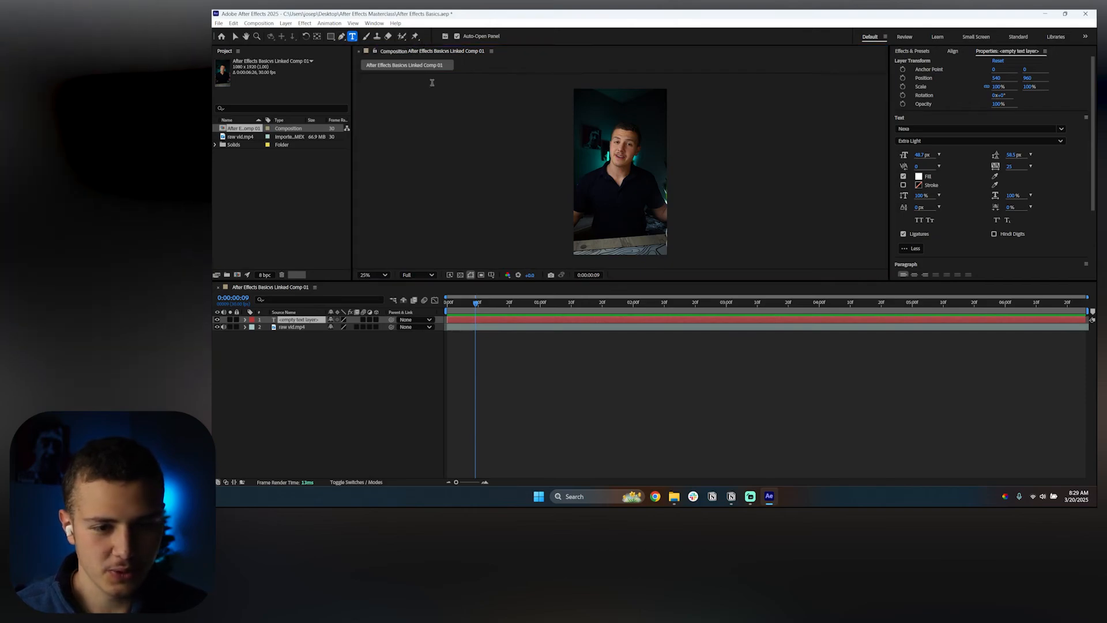
{"action": "key", "text": "period"}
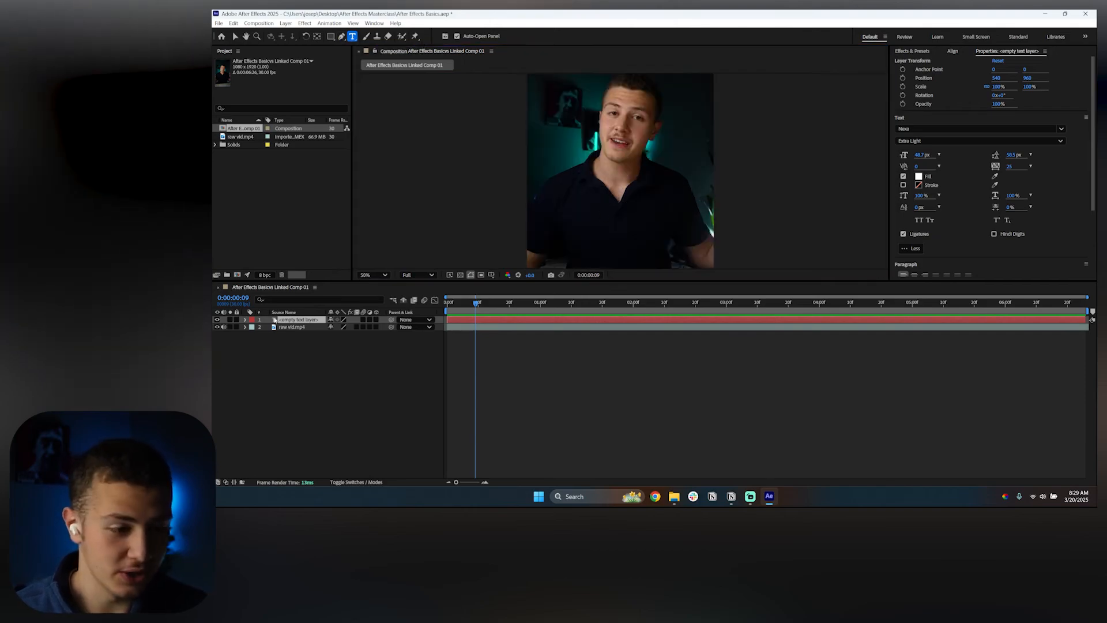
{"action": "double_click", "coordinate": [300, 321]}
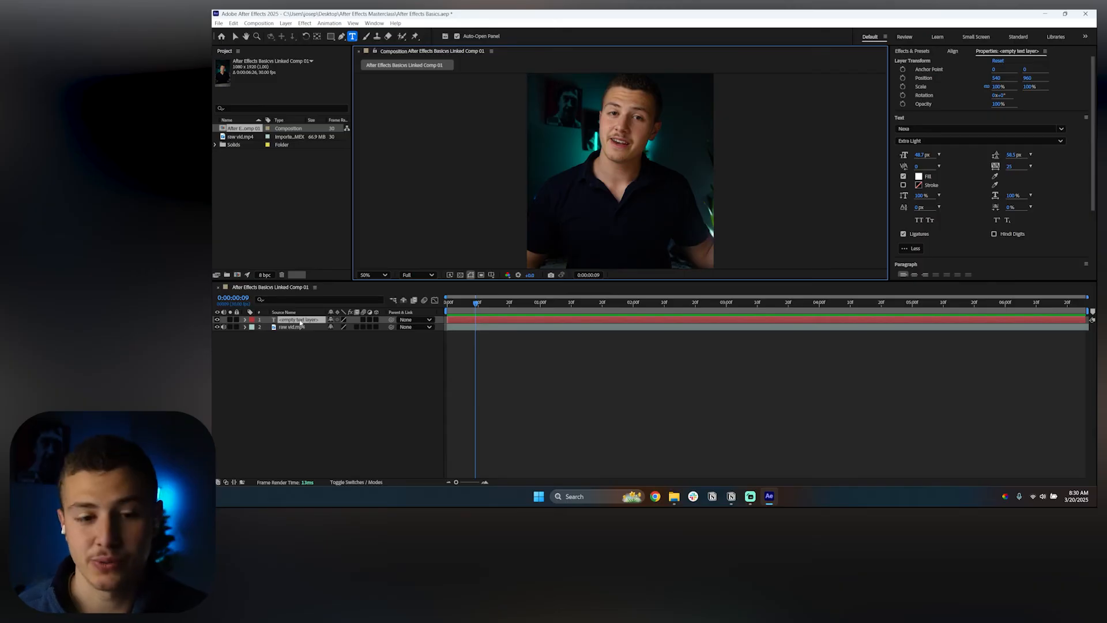
{"action": "type", "text": "Te"}
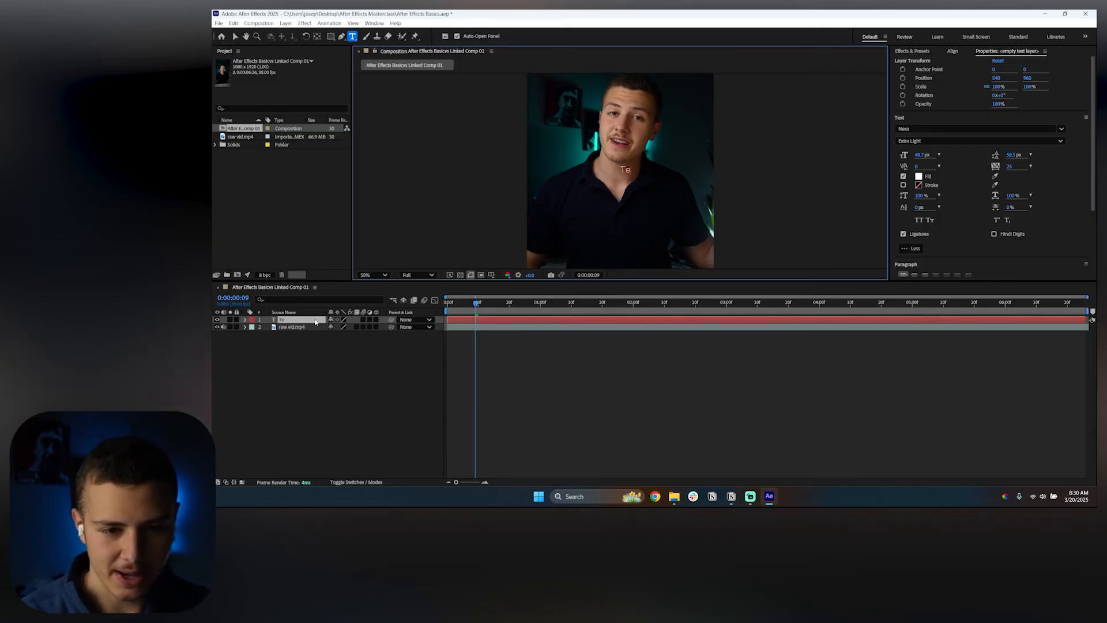
{"action": "type", "text": "xt La"}
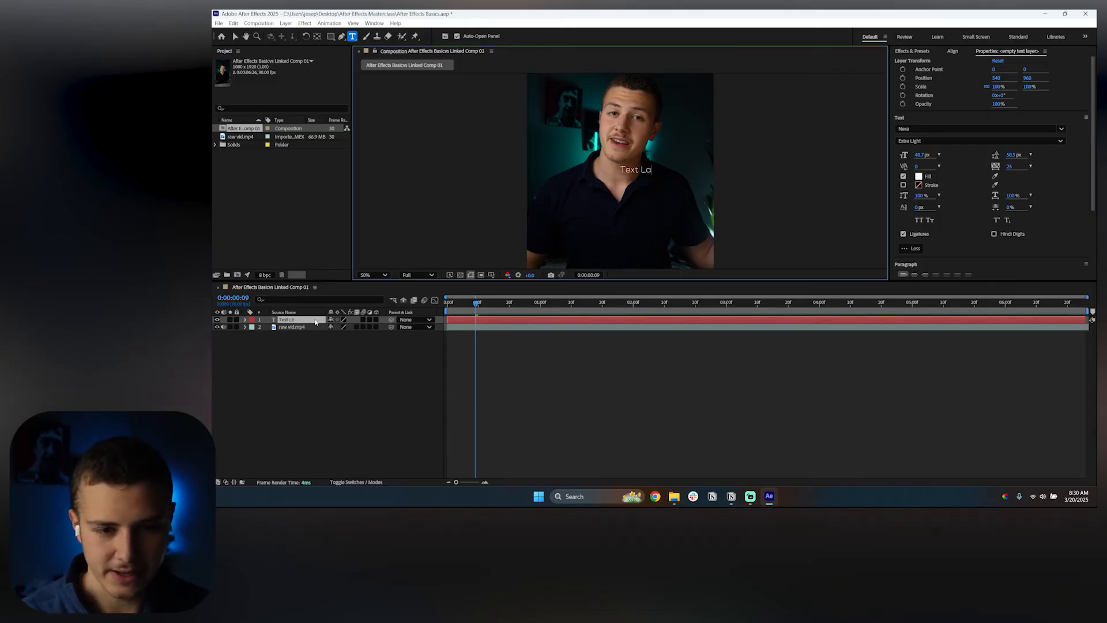
{"action": "type", "text": "yer"}
{"action": "left_click", "coordinate": [302, 407]}
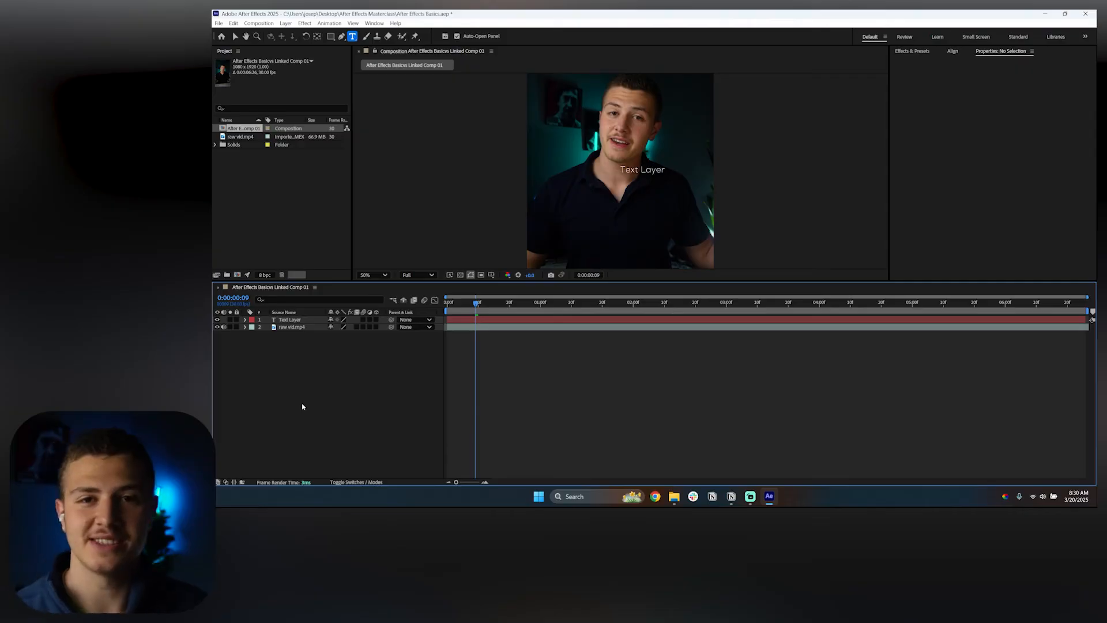
Select the text layer and view its text properties and the available fonts
{"action": "left_click", "coordinate": [284, 322]}
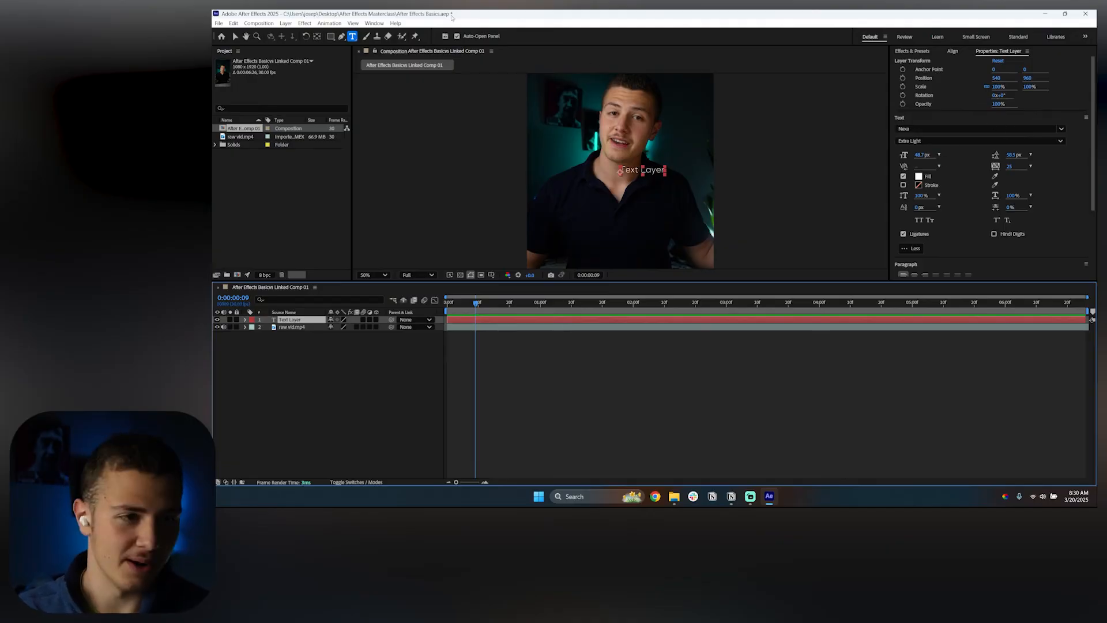
{"action": "left_click", "coordinate": [365, 23]}
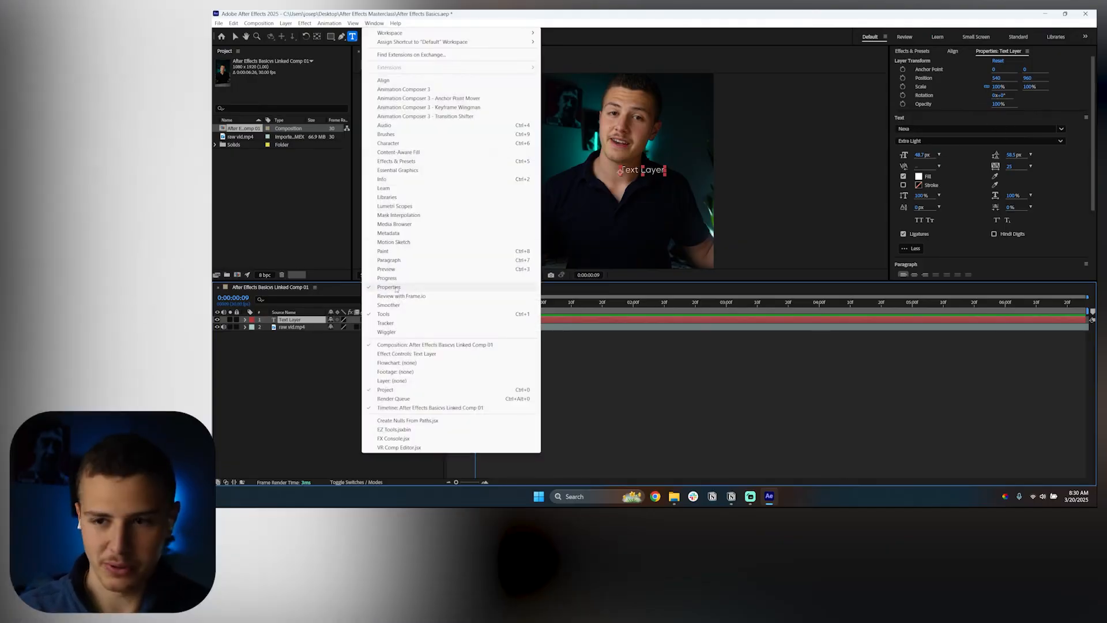
{"action": "left_click", "coordinate": [1059, 168]}
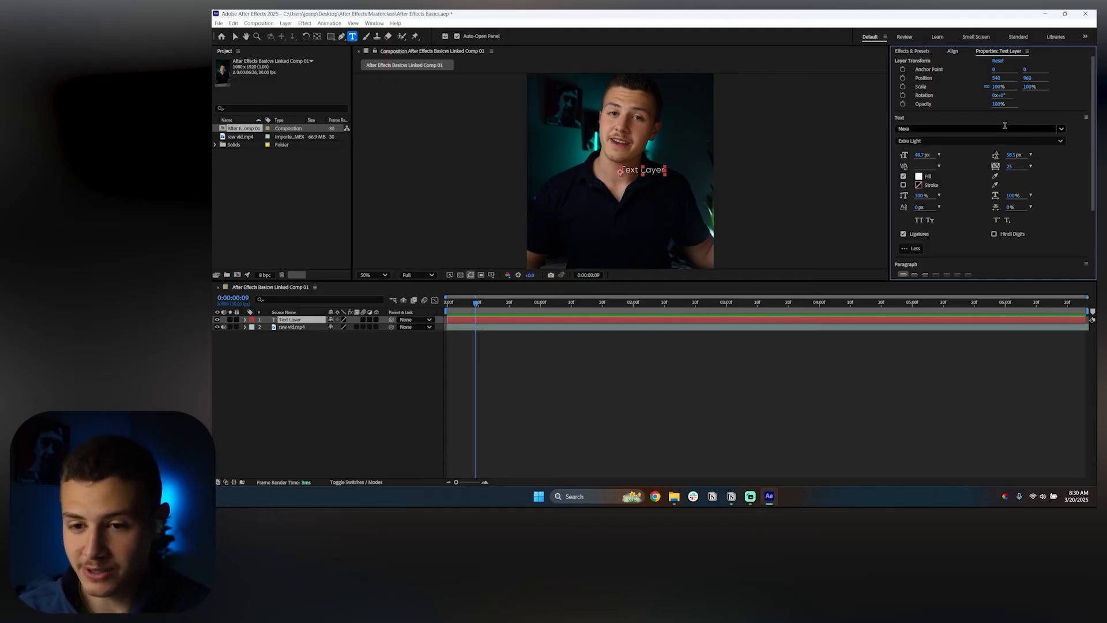
{"action": "left_click", "coordinate": [1061, 128]}
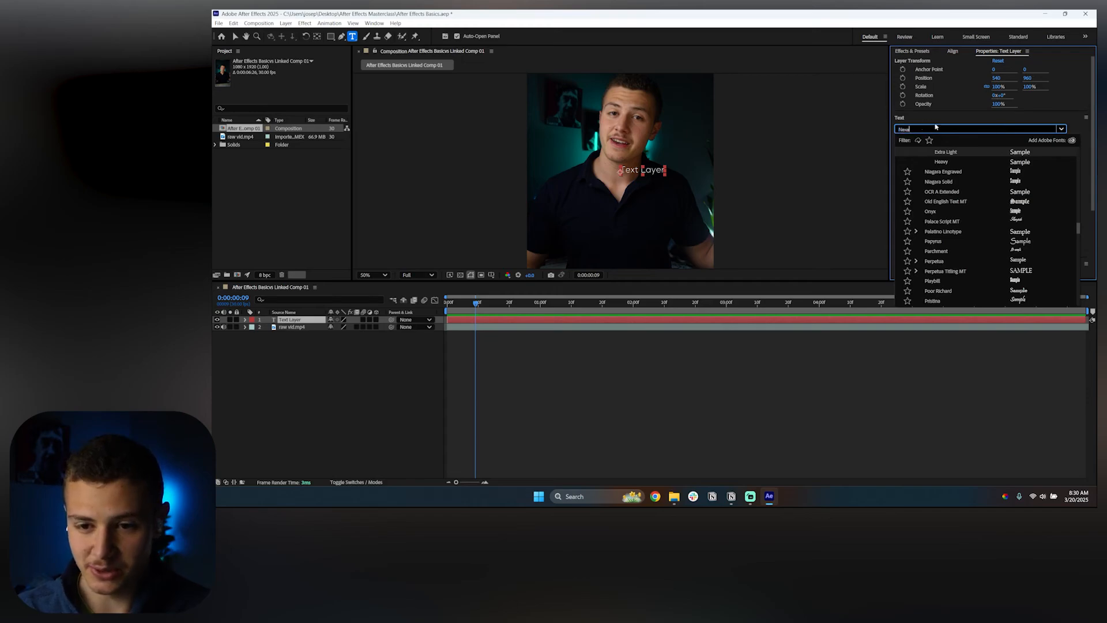
{"action": "key", "text": "Return"}
Try the Heavy font style on the text layer and return it to Extra Light
{"action": "left_click", "coordinate": [925, 141]}
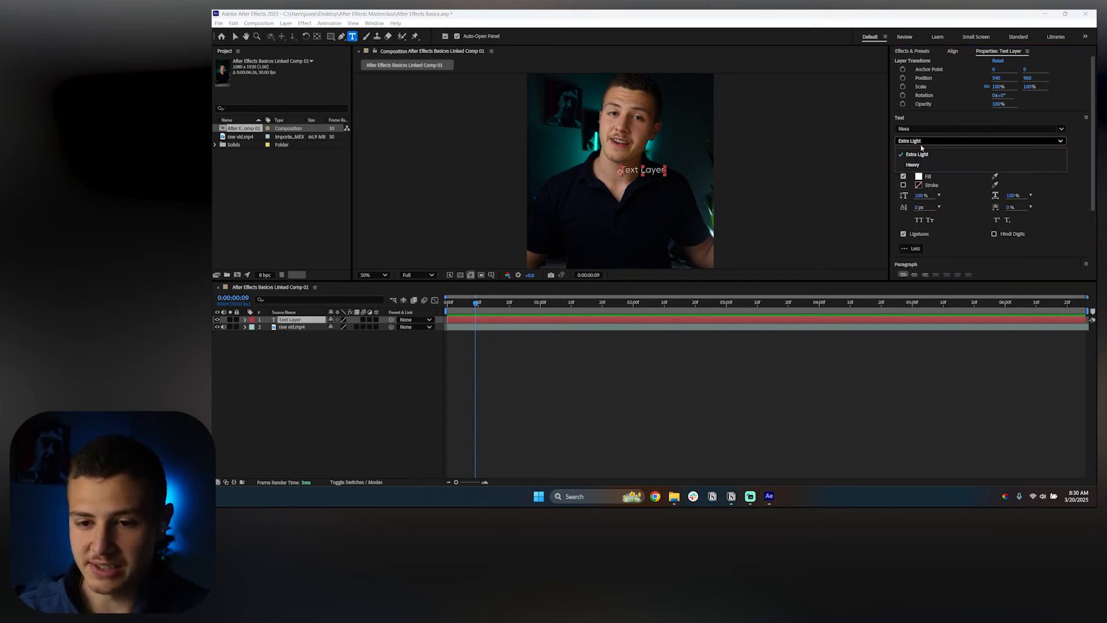
{"action": "left_click", "coordinate": [913, 165]}
{"action": "left_click", "coordinate": [923, 141]}
{"action": "left_click", "coordinate": [921, 154]}
Increase the text's font size to 50.7 px and try a leading of 79.5 px
{"action": "left_click_drag", "start_coordinate": [920, 156], "coordinate": [932, 158]}
{"action": "left_click_drag", "start_coordinate": [1010, 156], "coordinate": [1021, 155]}
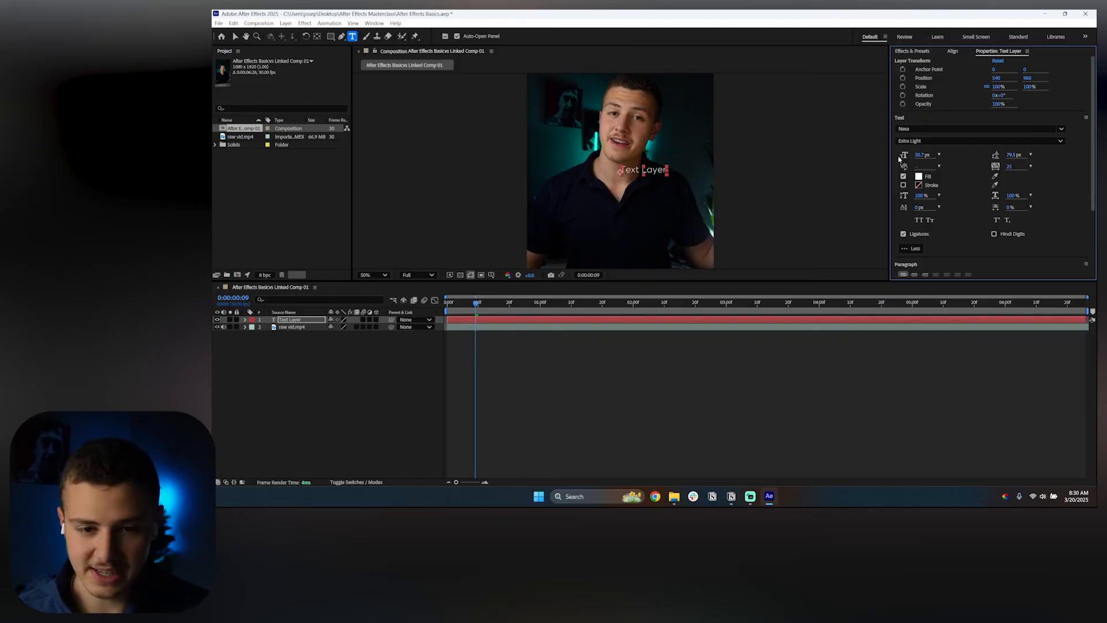
Add a second line reading "Text Layer" and tighten the leading of both lines to 49.5 px
{"action": "left_click", "coordinate": [663, 169]}
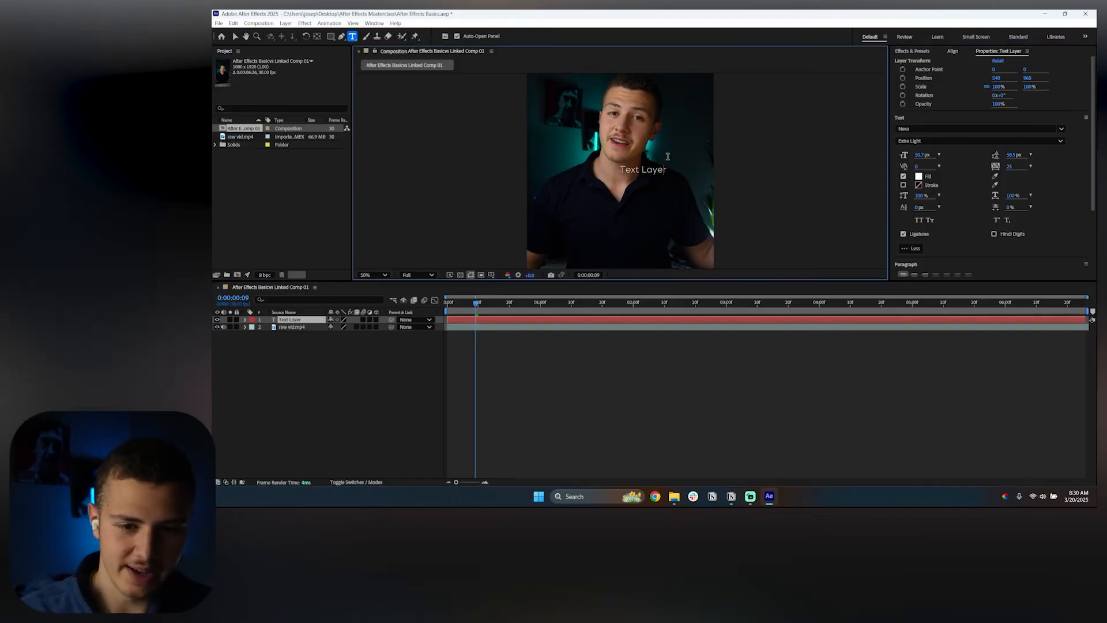
{"action": "type", "text": "Text Layer"}
{"action": "left_click", "coordinate": [1011, 156]}
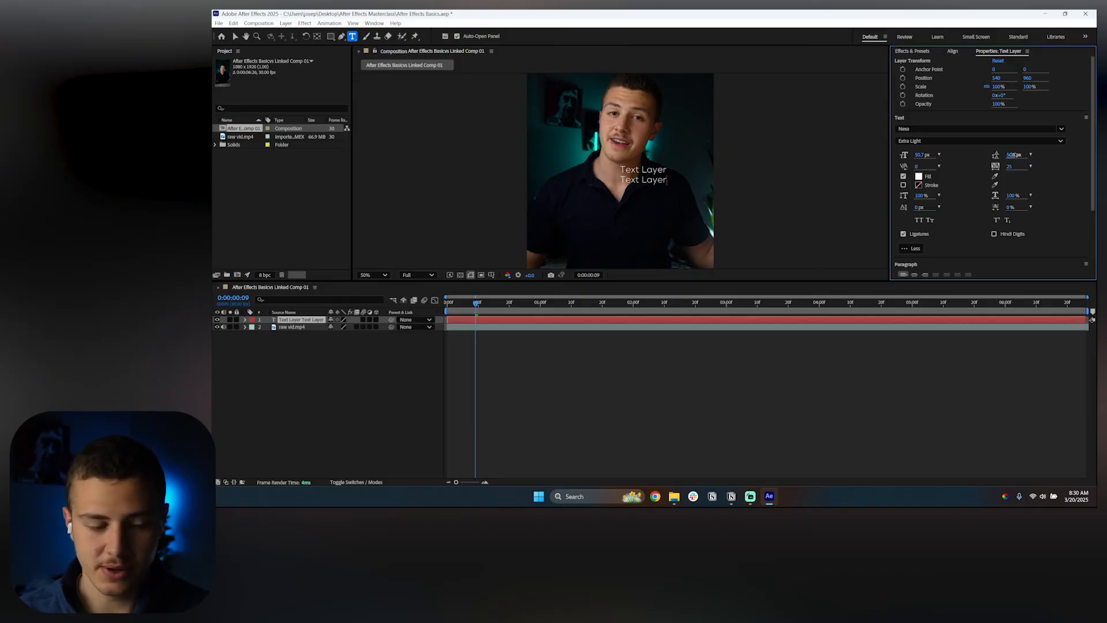
{"action": "type", "text": "56.5"}
{"action": "key", "text": "Return"}
{"action": "double_click", "coordinate": [298, 321]}
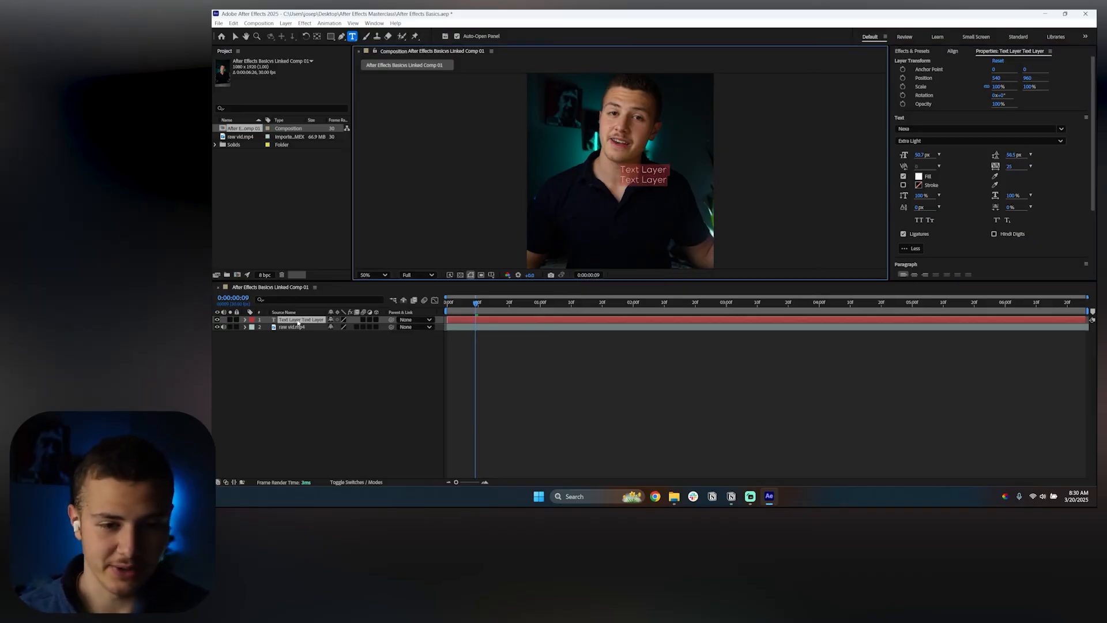
{"action": "left_click_drag", "start_coordinate": [995, 156], "coordinate": [1019, 157]}
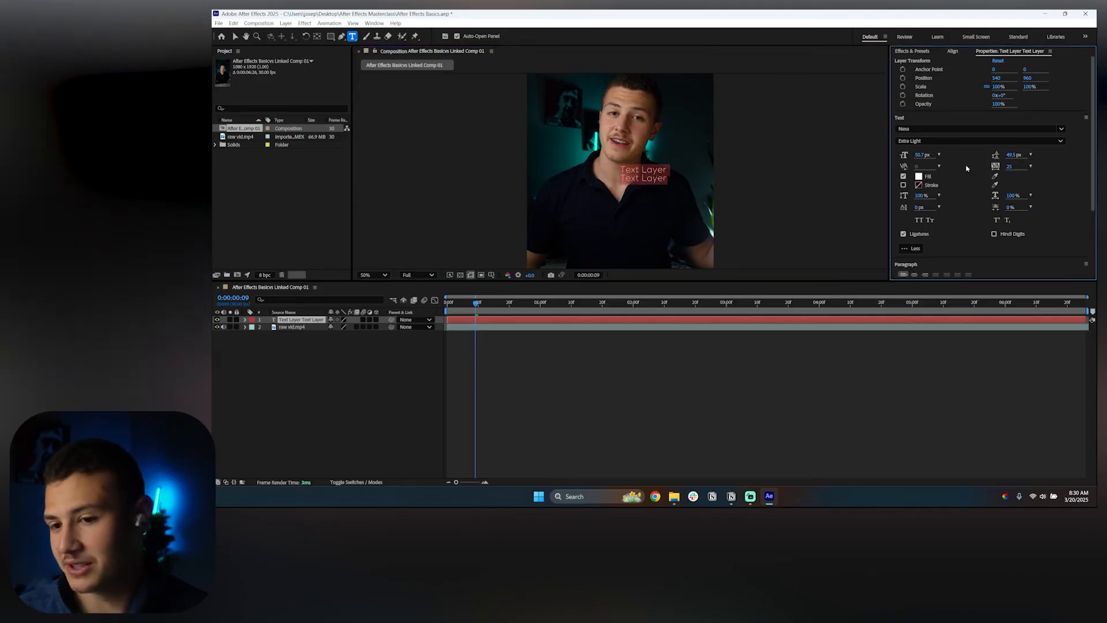
Try a different tracking value on the two lines of text and undo it
{"action": "left_click_drag", "start_coordinate": [1010, 167], "coordinate": [1083, 172]}
{"action": "key", "text": "ctrl+z"}
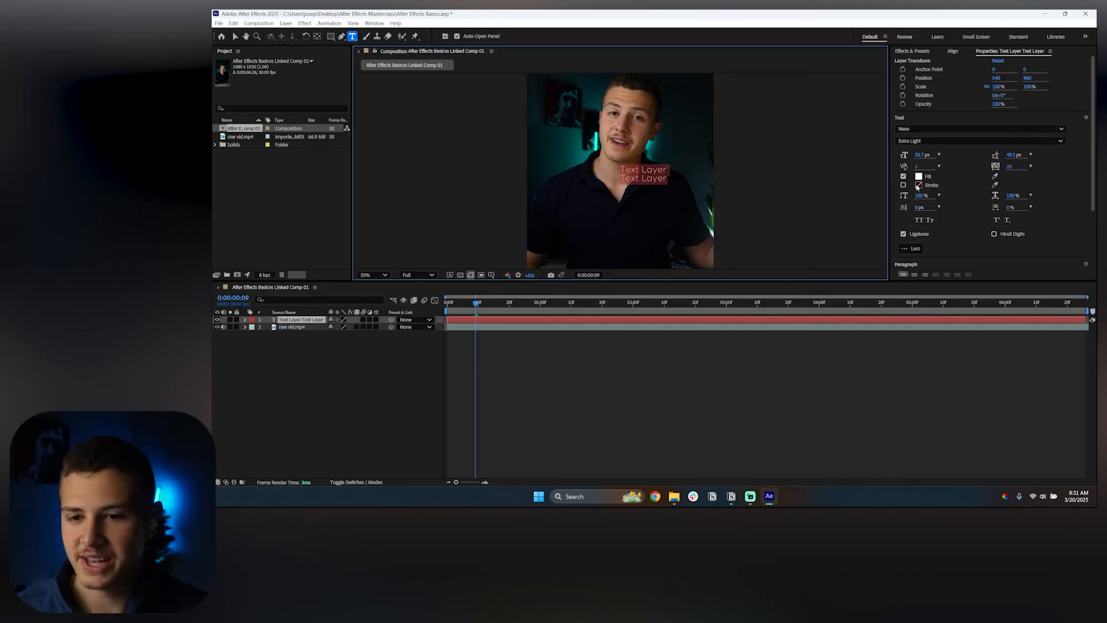
Inspect the text's fill colour settings and keep white (FFFFFF)
{"action": "left_click", "coordinate": [918, 176]}
{"action": "left_click_drag", "start_coordinate": [646, 181], "coordinate": [829, 244]}
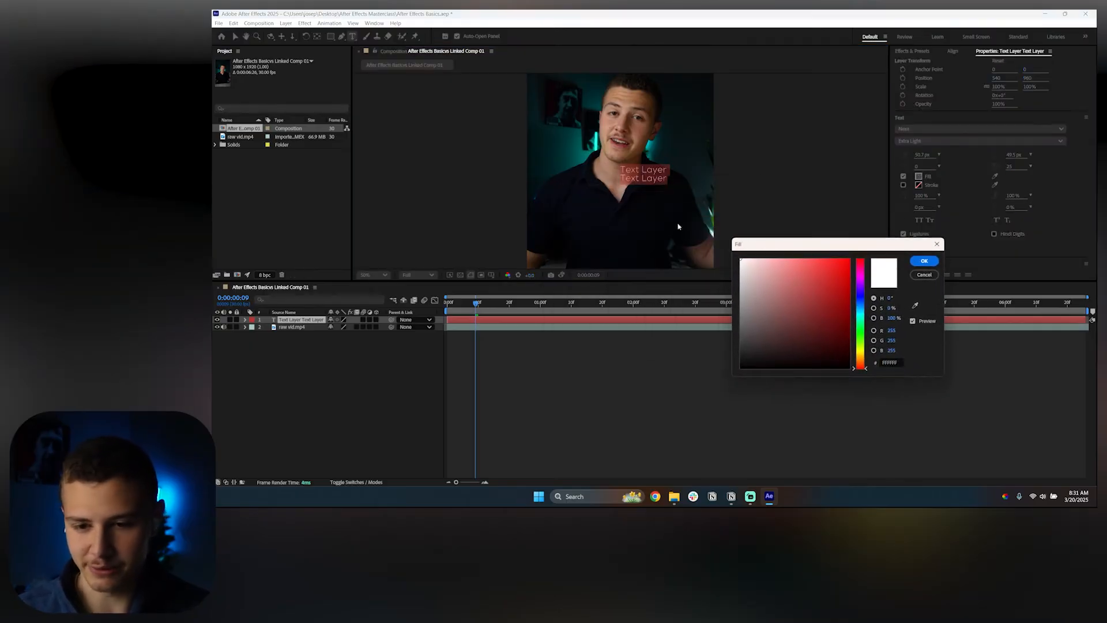
{"action": "left_click", "coordinate": [921, 260]}
Add a stroke to the text, colour it red (FF0000) and set its width to 12 px
{"action": "left_click", "coordinate": [919, 186]}
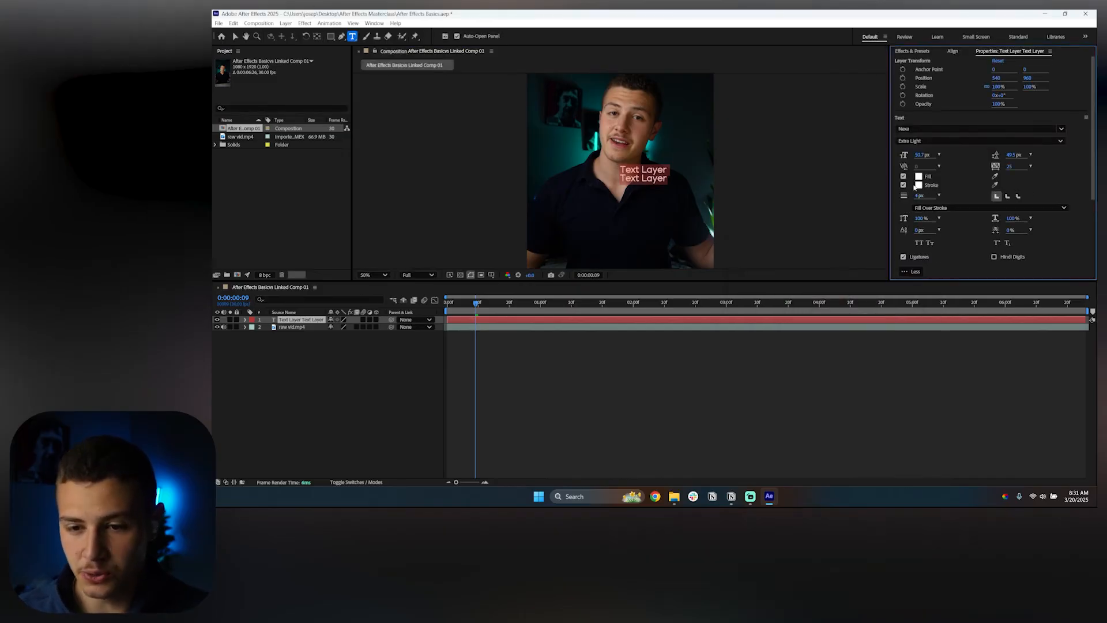
{"action": "left_click", "coordinate": [919, 185]}
{"action": "left_click_drag", "start_coordinate": [646, 238], "coordinate": [681, 184]}
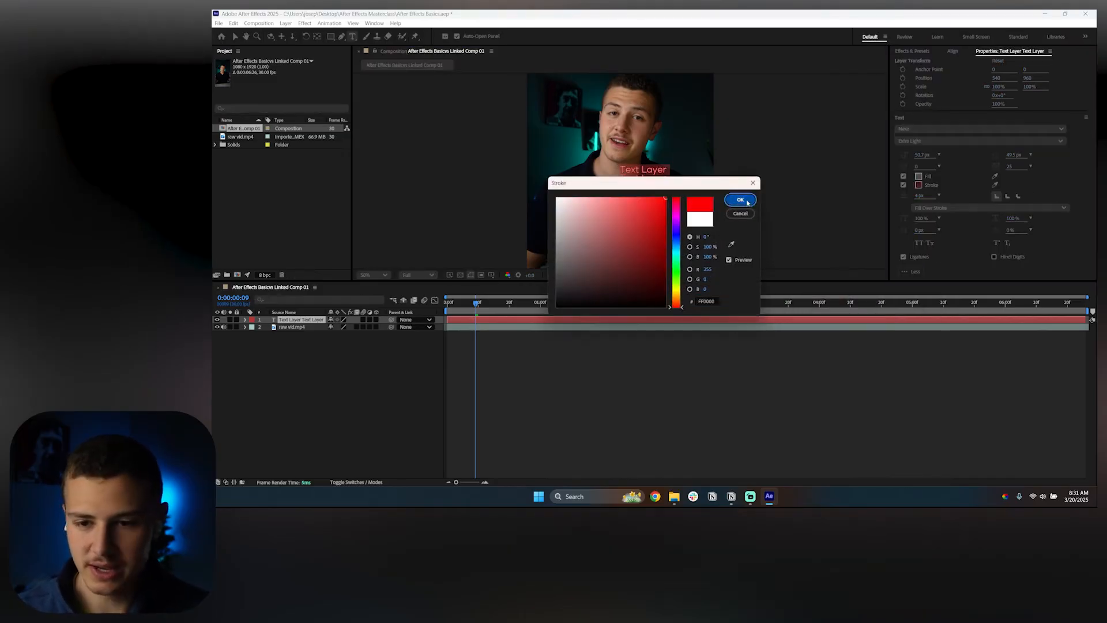
{"action": "left_click", "coordinate": [742, 201]}
{"action": "mouse_move", "coordinate": [920, 199]}
{"action": "left_mouse_down"}
{"action": "mouse_move", "coordinate": [940, 195]}
{"action": "mouse_move", "coordinate": [920, 200]}
{"action": "left_mouse_up"}
{"action": "left_click", "coordinate": [939, 196]}
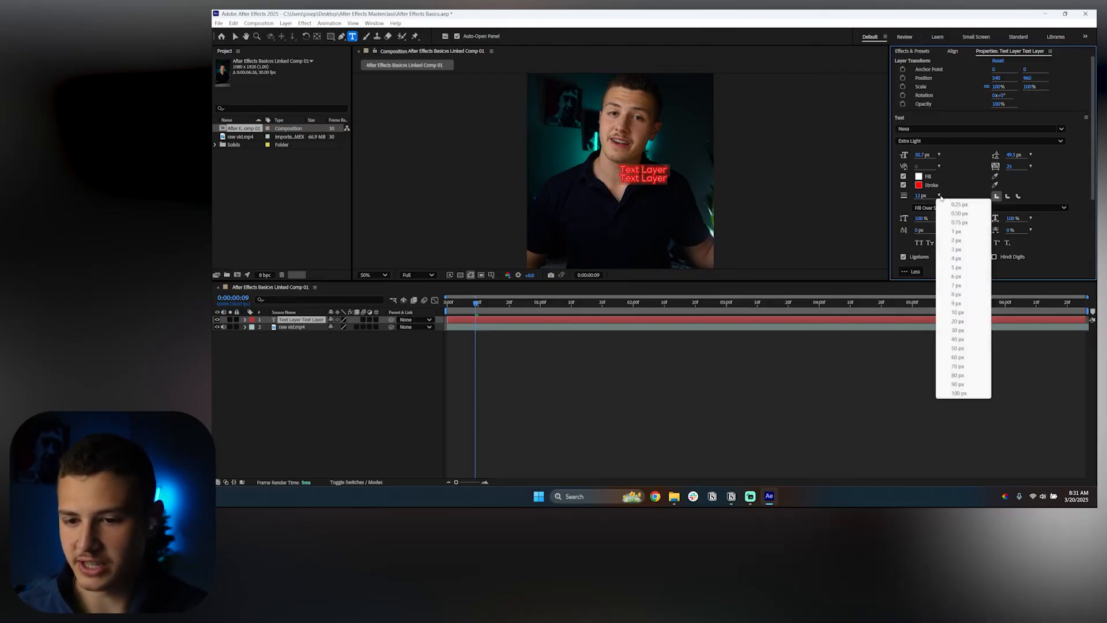
{"action": "left_click", "coordinate": [1005, 201]}
Try another line join on the text's stroke, restore the first one, and keep the Fill Over Stroke order
{"action": "left_click", "coordinate": [1008, 197]}
{"action": "left_click", "coordinate": [996, 196]}
{"action": "left_click", "coordinate": [953, 208]}
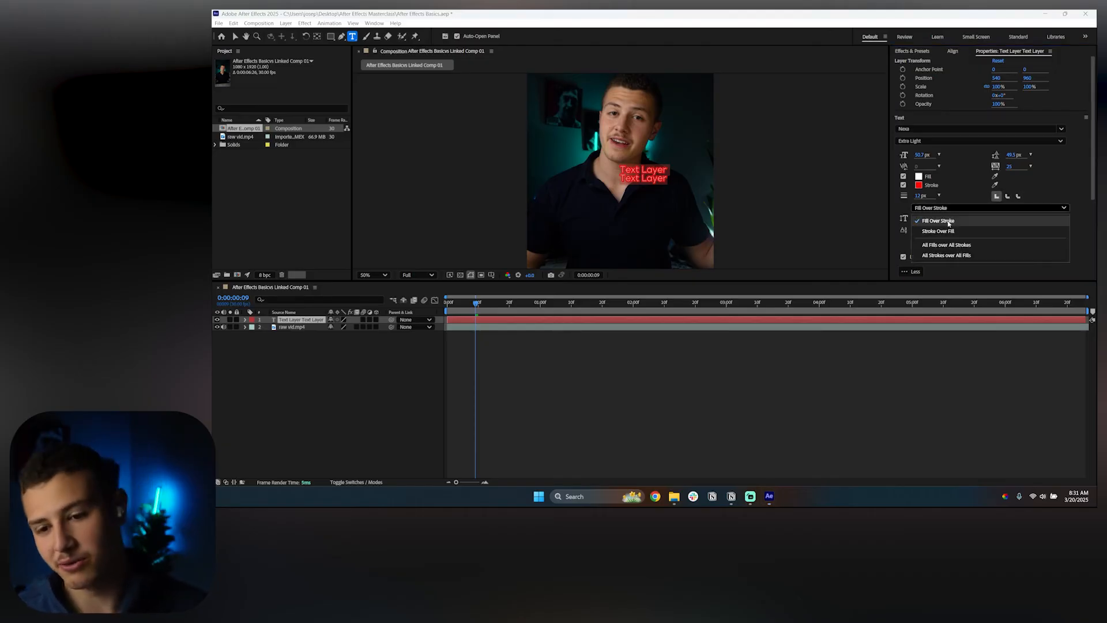
{"action": "left_click", "coordinate": [950, 221]}
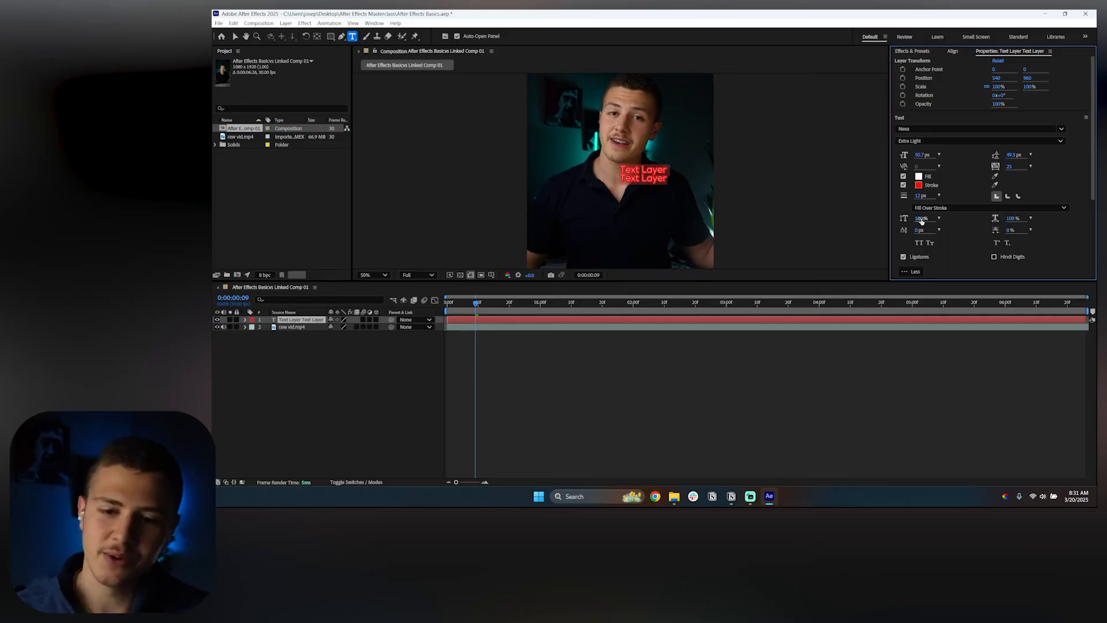
Try all caps on the text, switch it to small caps, and turn superscript on and off again
{"action": "left_click", "coordinate": [919, 243]}
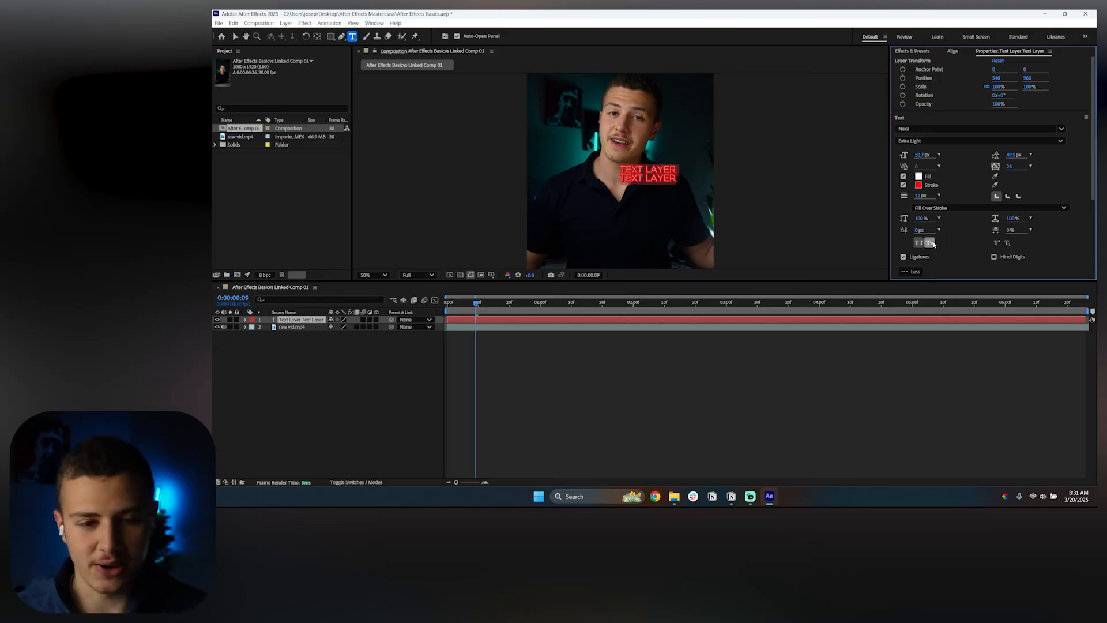
{"action": "left_click", "coordinate": [931, 243]}
{"action": "left_click", "coordinate": [998, 243]}
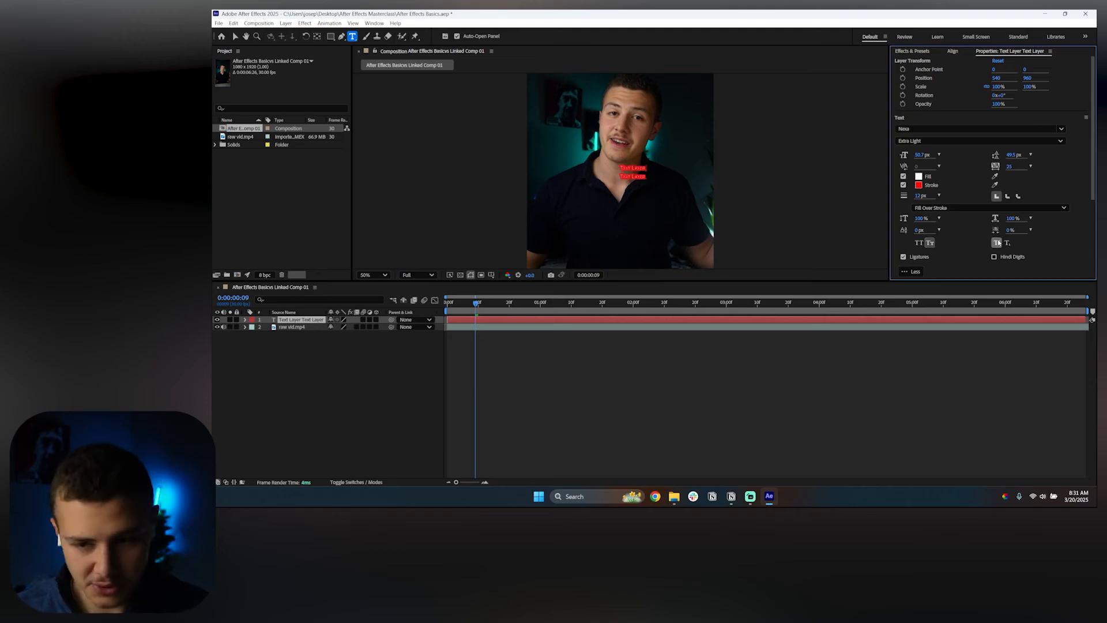
{"action": "left_click", "coordinate": [997, 243]}
Centre-align the paragraph of the two-line text
{"action": "scroll", "coordinate": [949, 243], "scroll_direction": "down", "scroll_amount": 2}
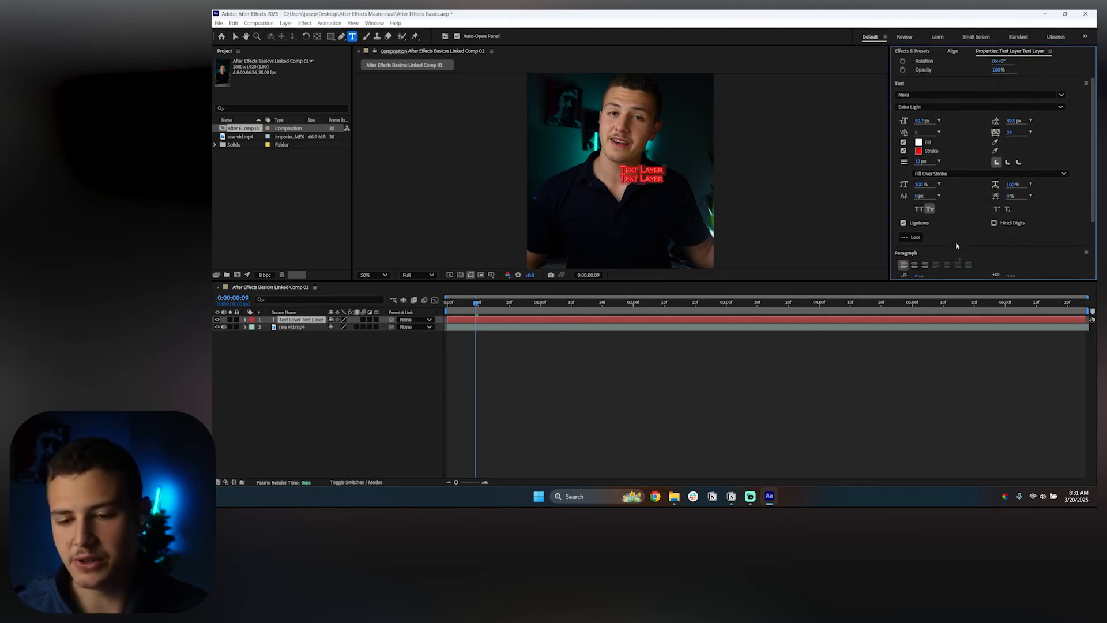
{"action": "scroll", "coordinate": [937, 240], "scroll_direction": "down", "scroll_amount": 2}
{"action": "scroll", "coordinate": [937, 240], "scroll_direction": "down", "scroll_amount": 1}
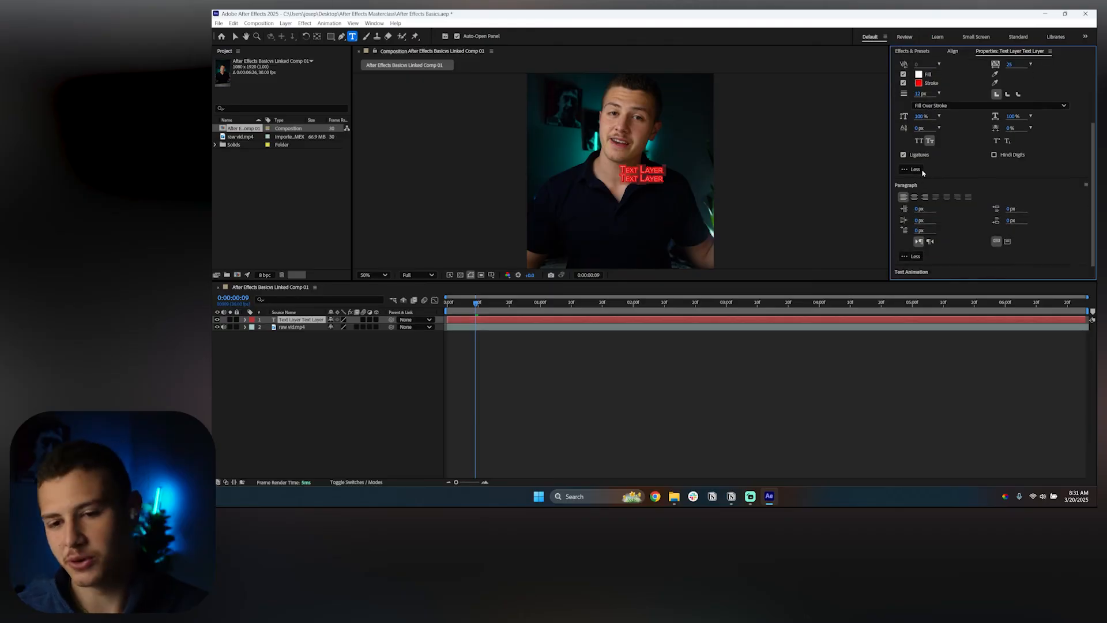
{"action": "scroll", "coordinate": [917, 182], "scroll_direction": "down", "scroll_amount": 1}
{"action": "left_click", "coordinate": [915, 181]}
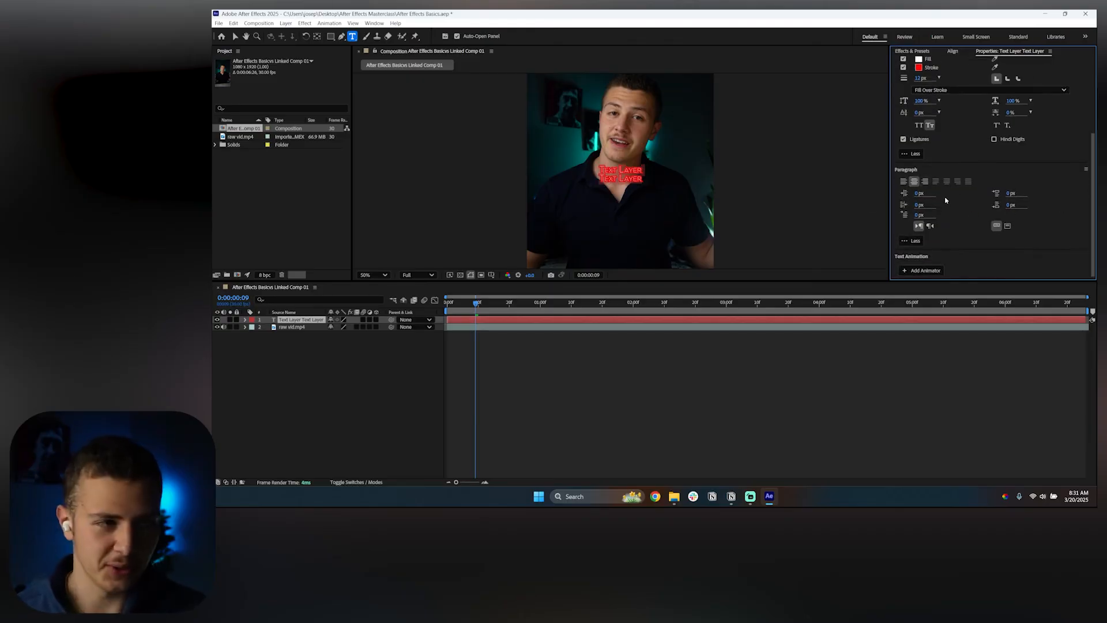
Turn off the text's red stroke and deselect the layer
{"action": "scroll", "coordinate": [945, 200], "scroll_direction": "up", "scroll_amount": 5}
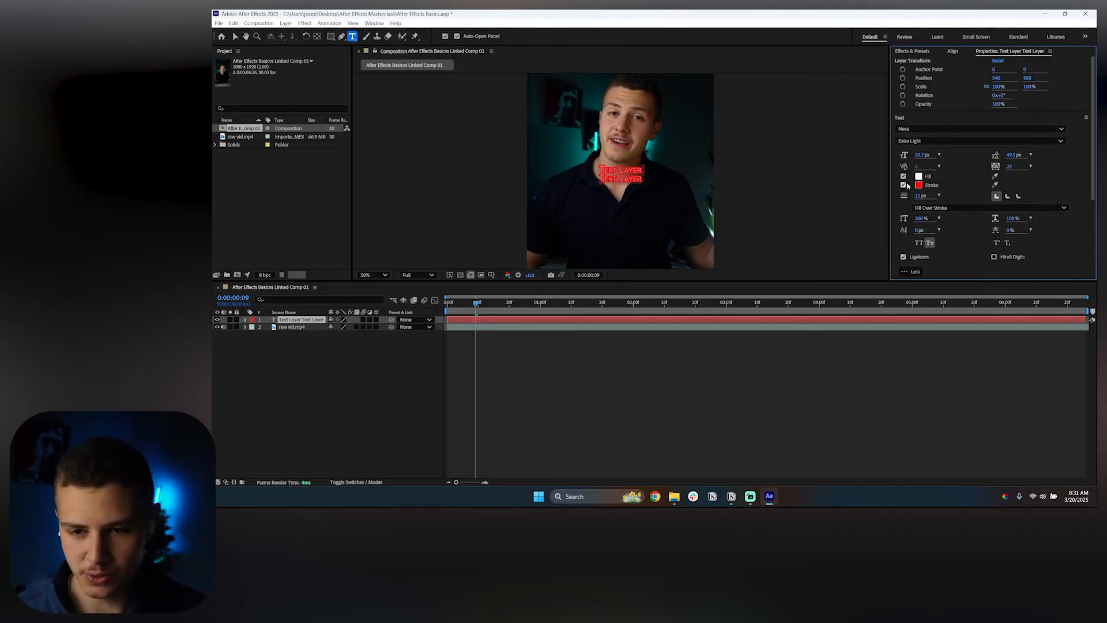
{"action": "left_click", "coordinate": [903, 185]}
{"action": "left_click", "coordinate": [404, 351]}
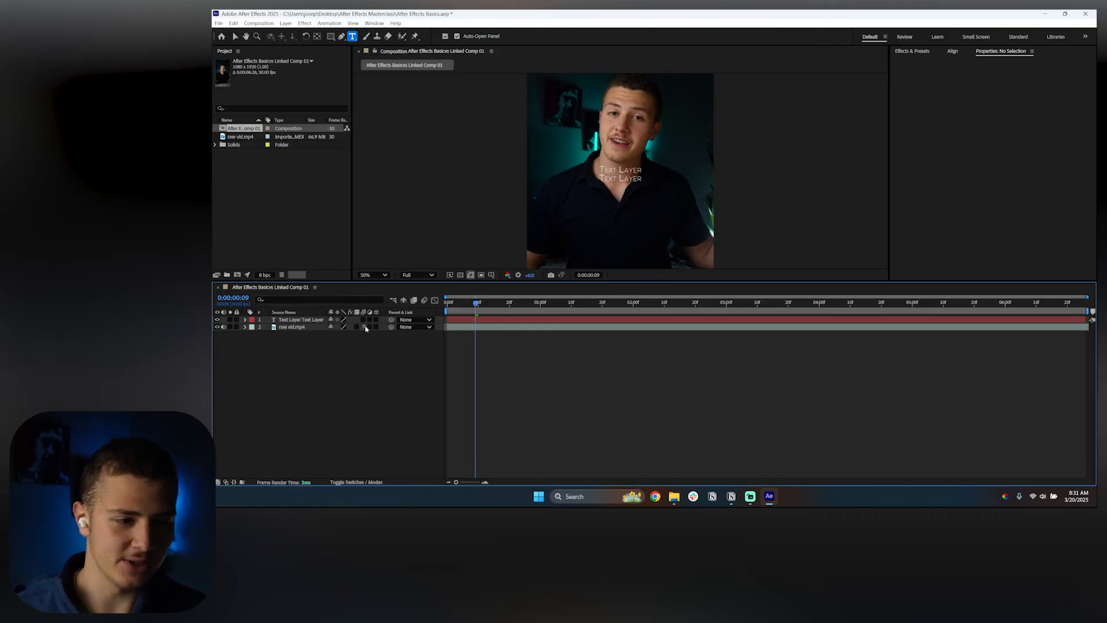
Examine the text layer's Transform properties in the timeline, collapse them, and reveal its Text properties
{"action": "left_click", "coordinate": [300, 321]}
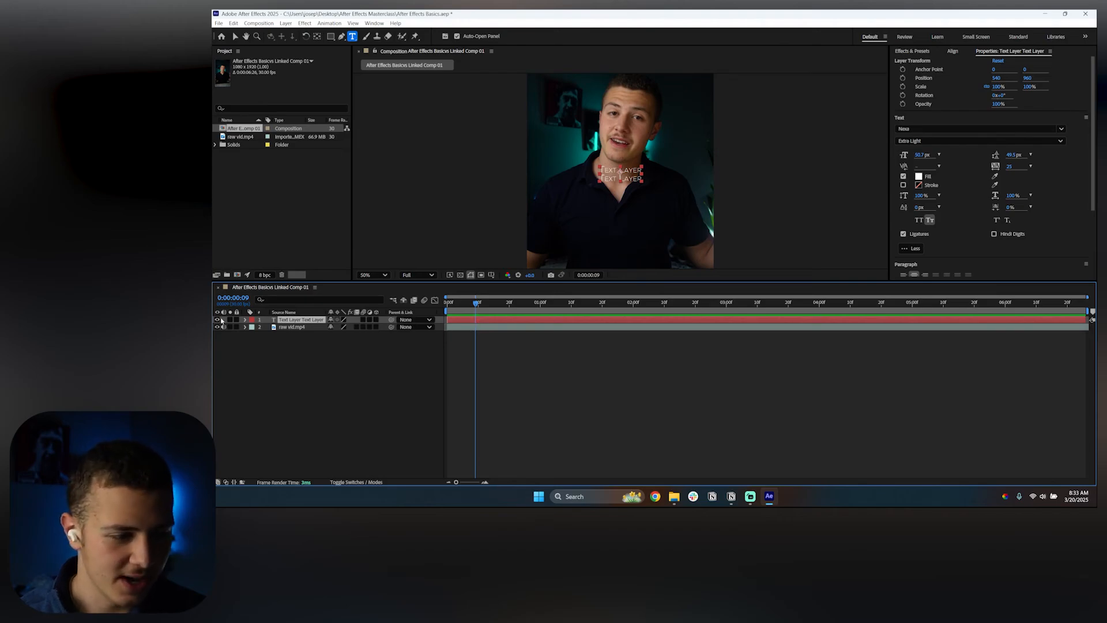
{"action": "left_click", "coordinate": [245, 320]}
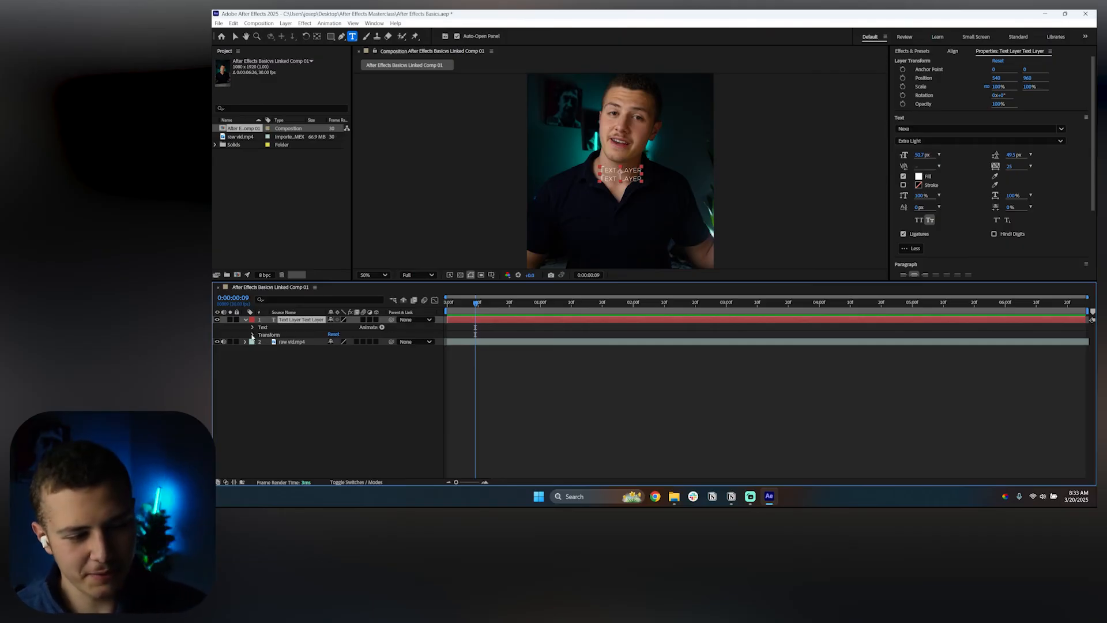
{"action": "left_click", "coordinate": [252, 335]}
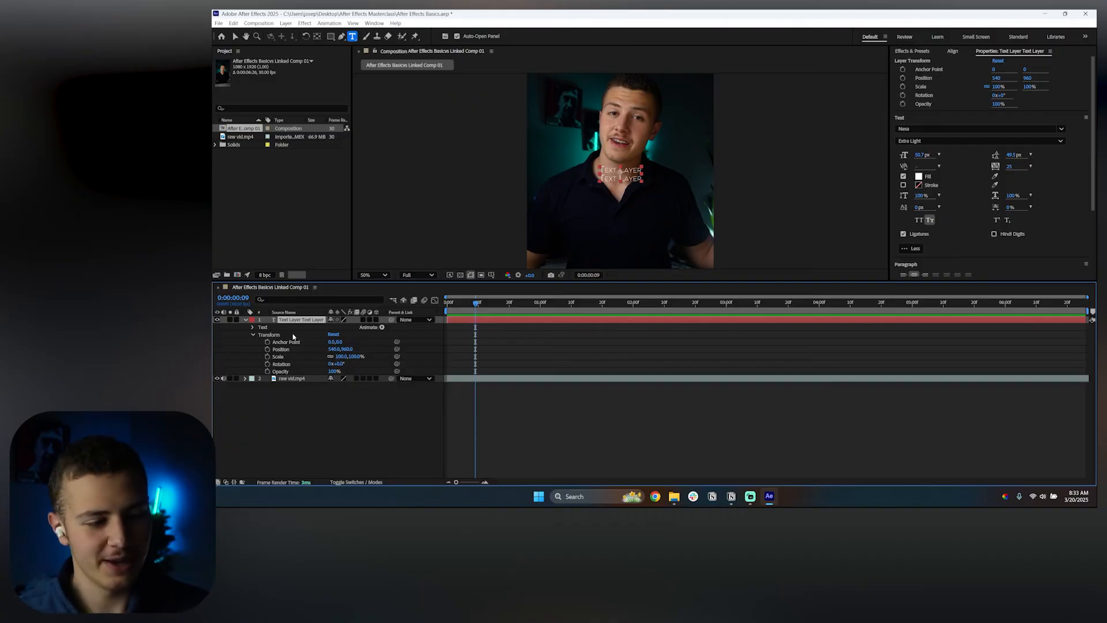
{"action": "left_click", "coordinate": [253, 334]}
{"action": "left_click", "coordinate": [252, 327]}
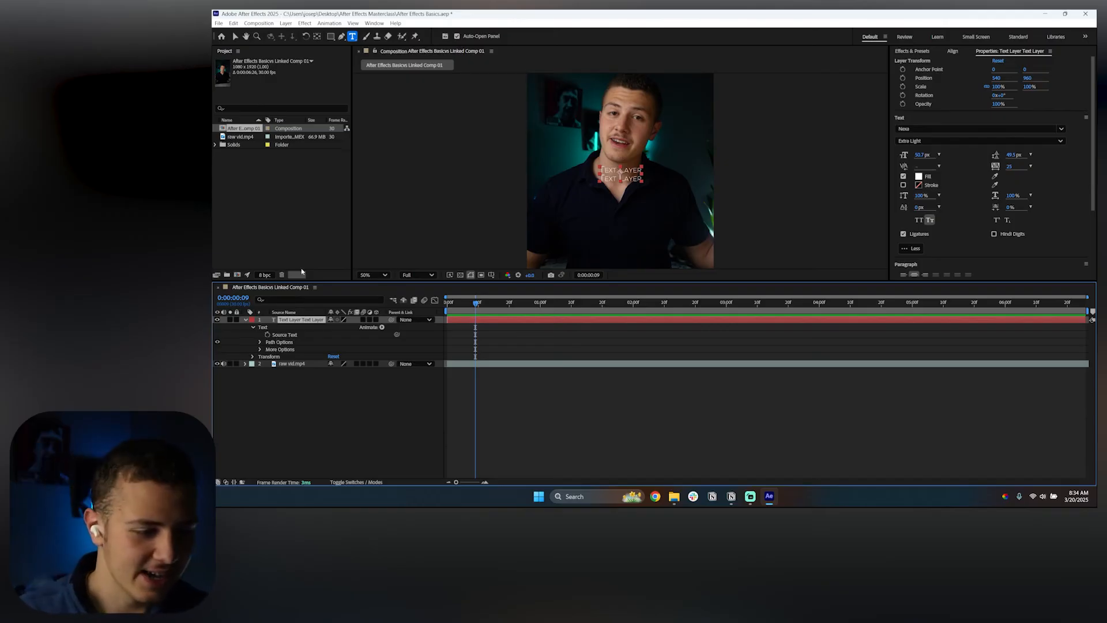
Replace the two-line text with the single line "Text Layer" and turn off small caps for the whole line
{"action": "triple_click", "coordinate": [626, 177]}
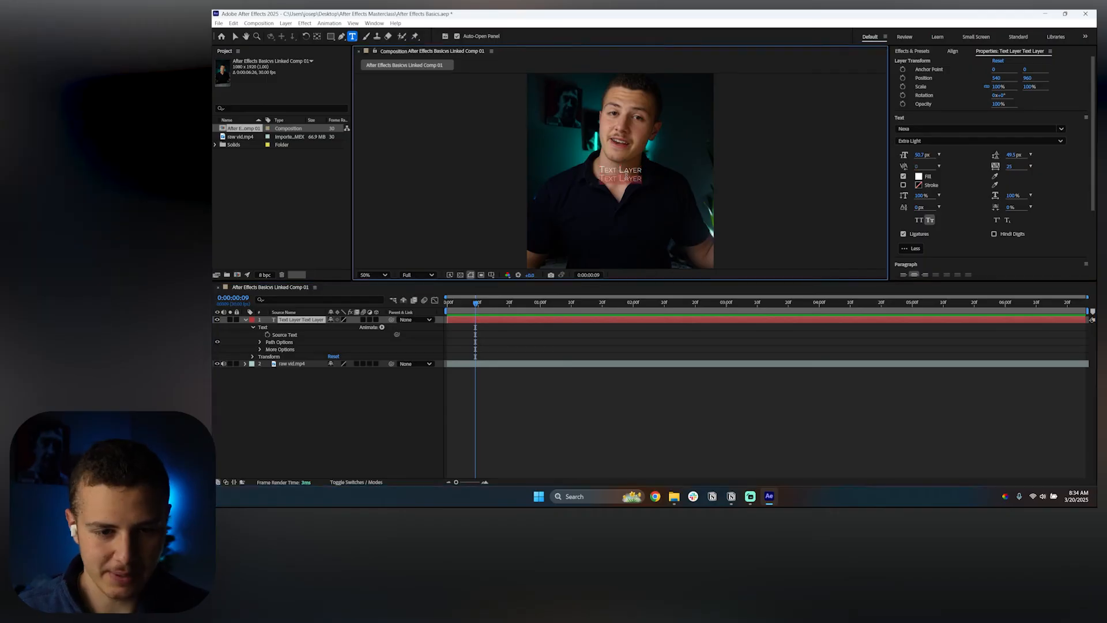
{"action": "key", "text": "ctrl+a"}
{"action": "type", "text": "Text Layer"}
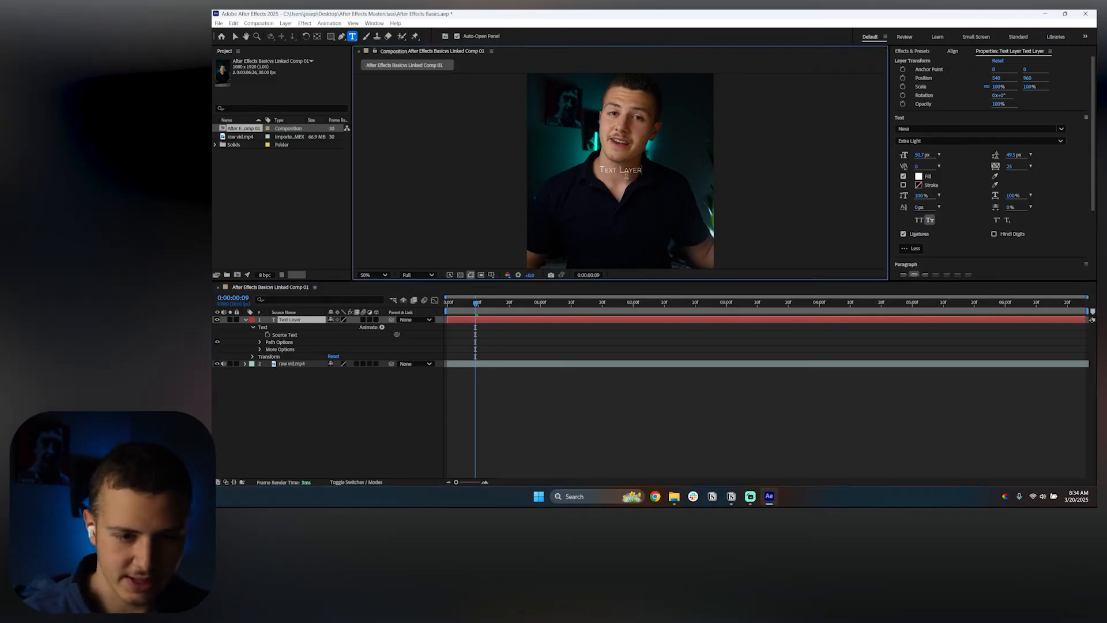
{"action": "left_click", "coordinate": [930, 219]}
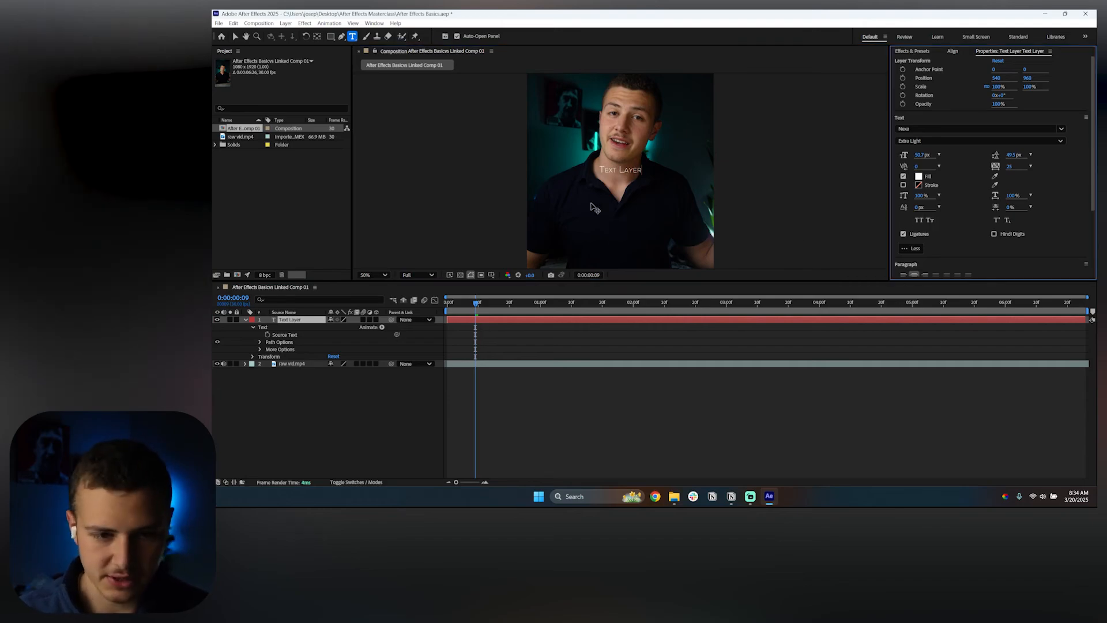
{"action": "left_click", "coordinate": [622, 171]}
{"action": "left_click", "coordinate": [930, 220]}
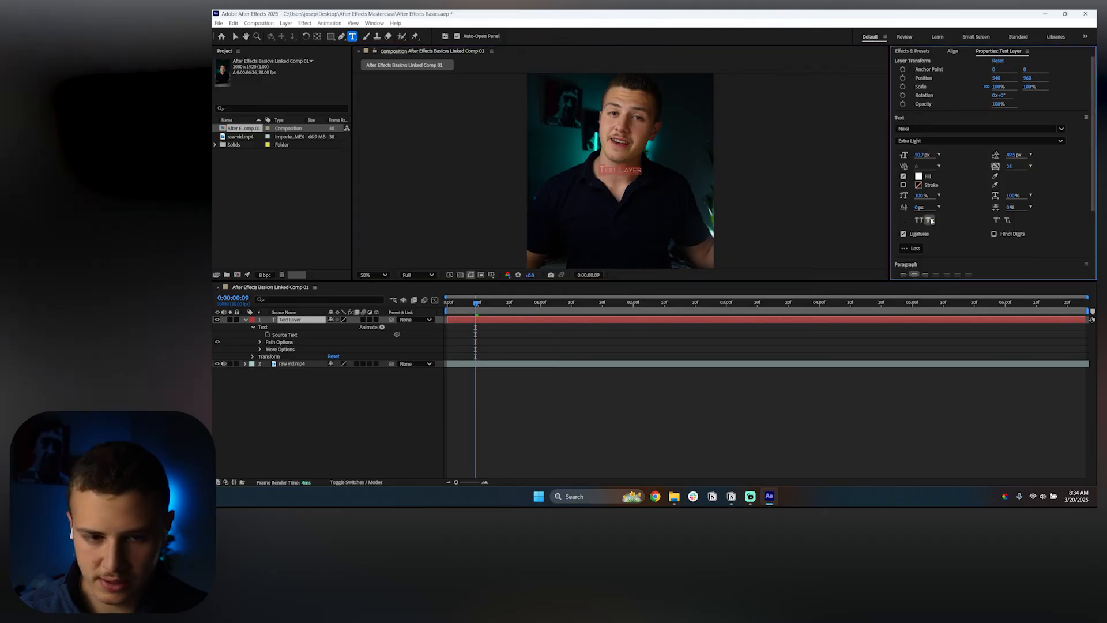
{"action": "left_click", "coordinate": [513, 344]}
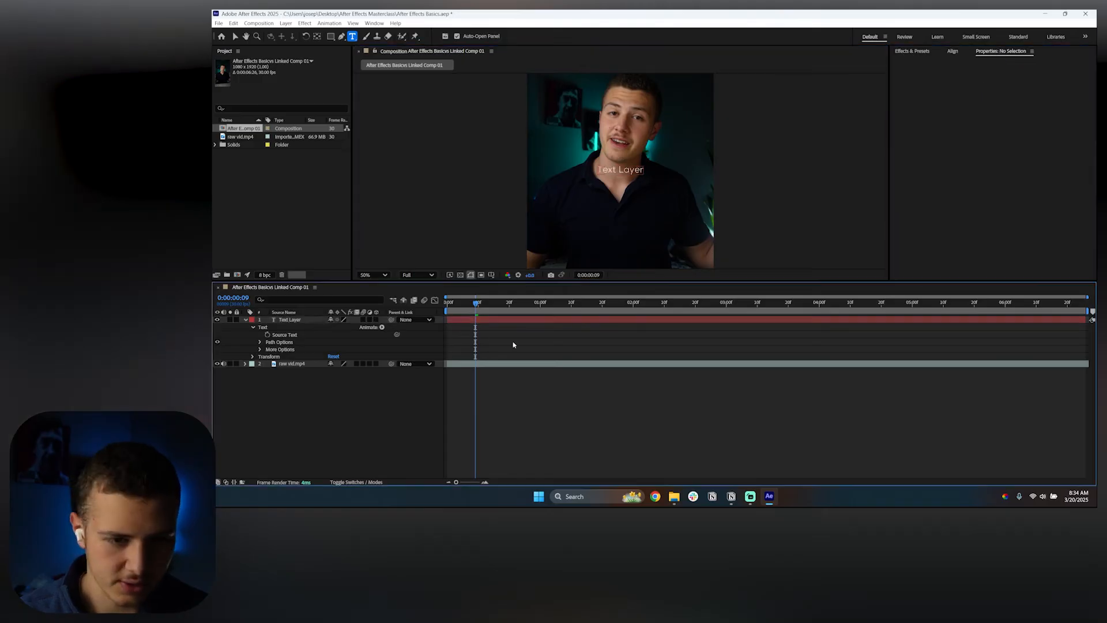
Keyframe the text layer's Source Text at 0:00:00:09 and change the text to "Text Style" at 0:00:00:13
{"action": "left_click", "coordinate": [477, 318]}
{"action": "left_click", "coordinate": [267, 334]}
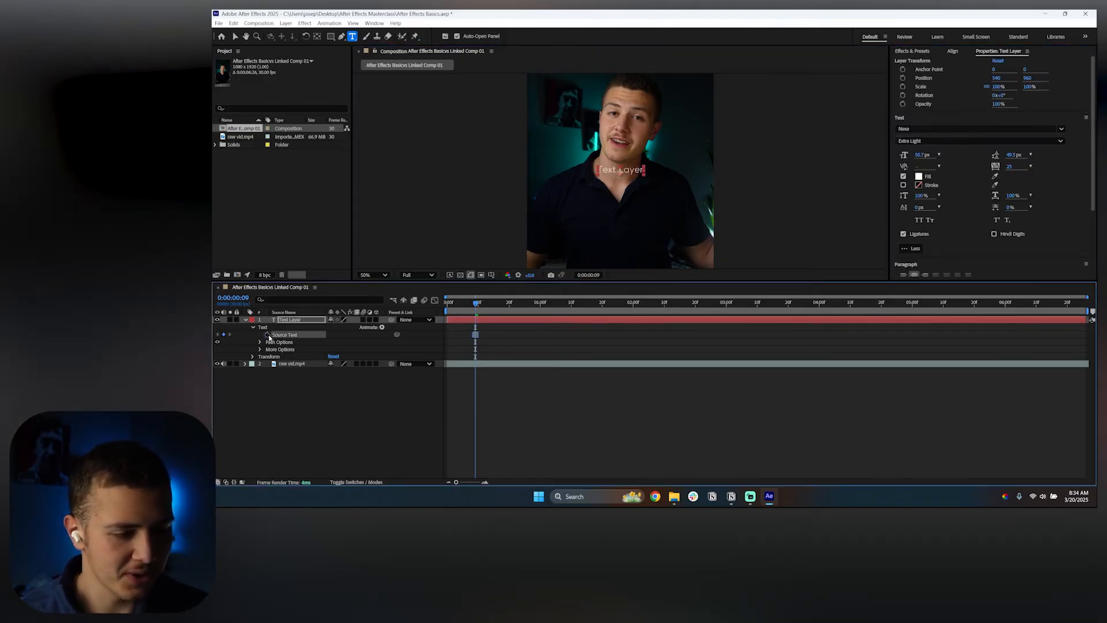
{"action": "left_click_drag", "start_coordinate": [476, 304], "coordinate": [488, 305]}
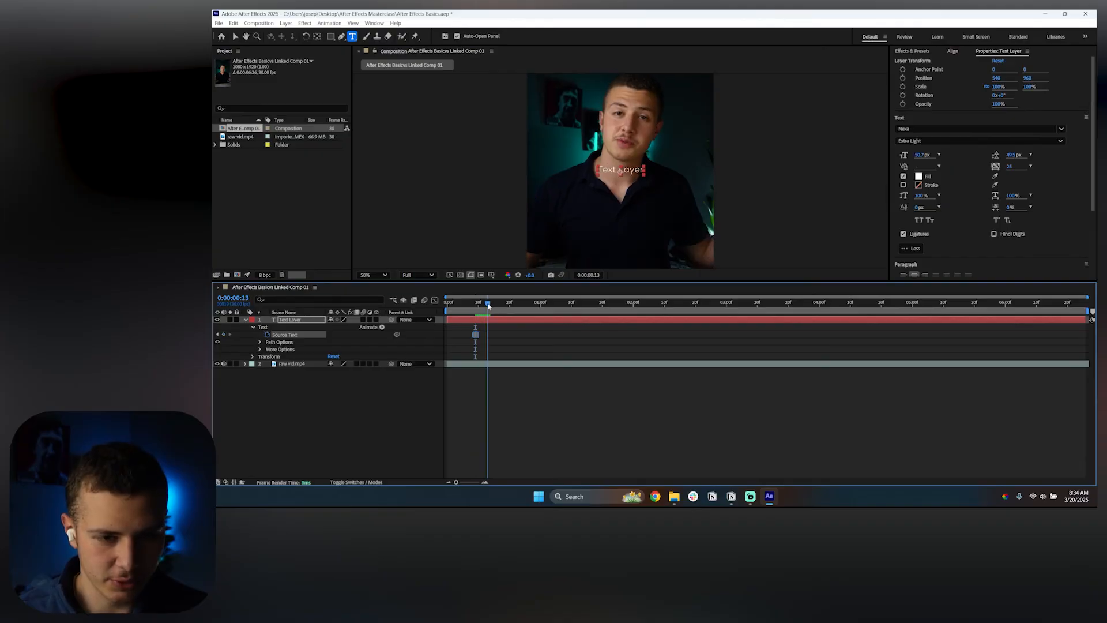
{"action": "triple_click", "coordinate": [627, 170]}
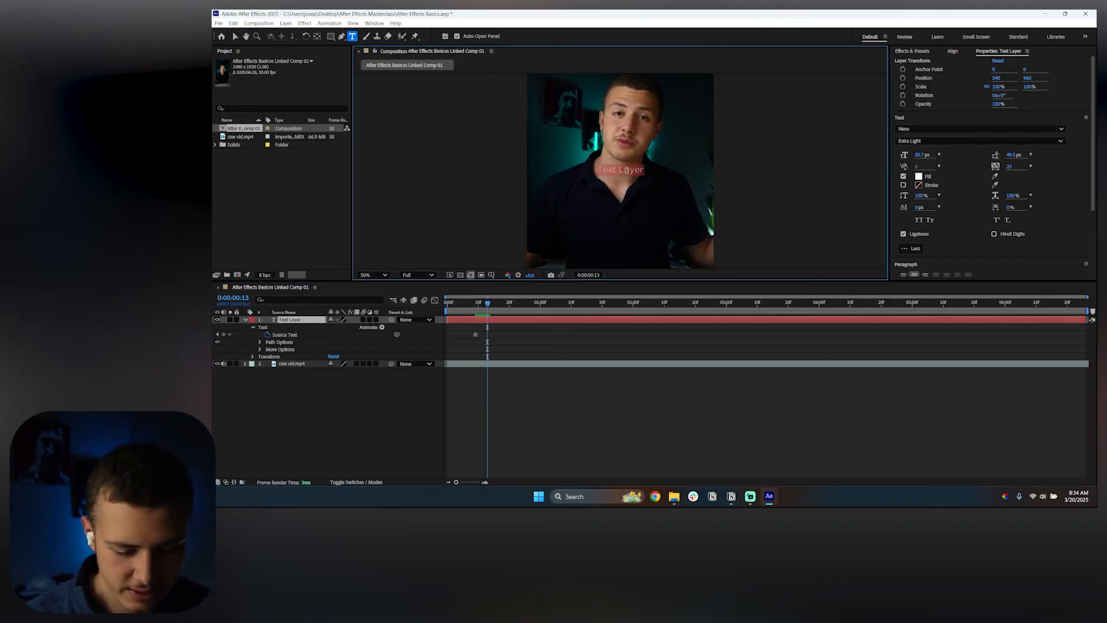
{"action": "type", "text": "Tex"}
{"action": "key", "text": "alt+t"}
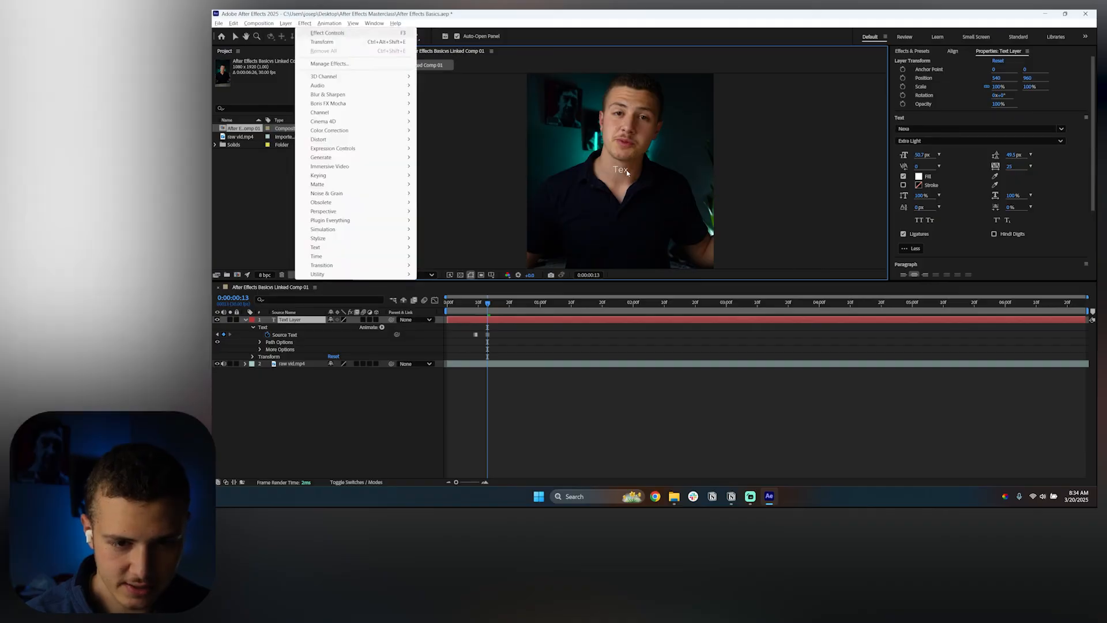
{"action": "key", "text": "Escape"}
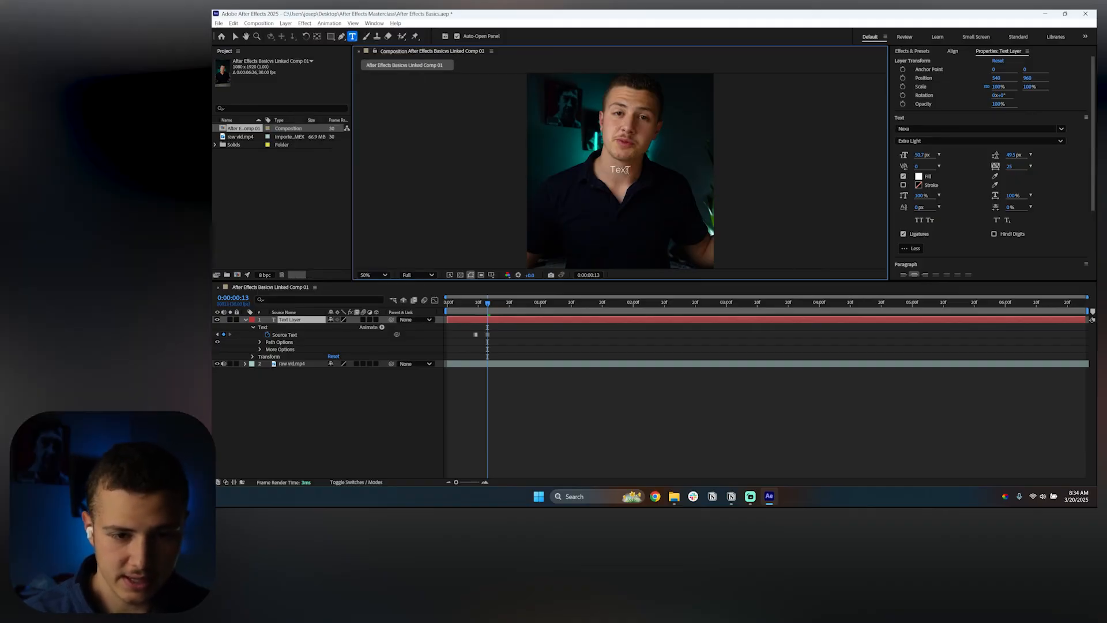
{"action": "type", "text": "t"}
{"action": "key", "text": "BackSpace"}
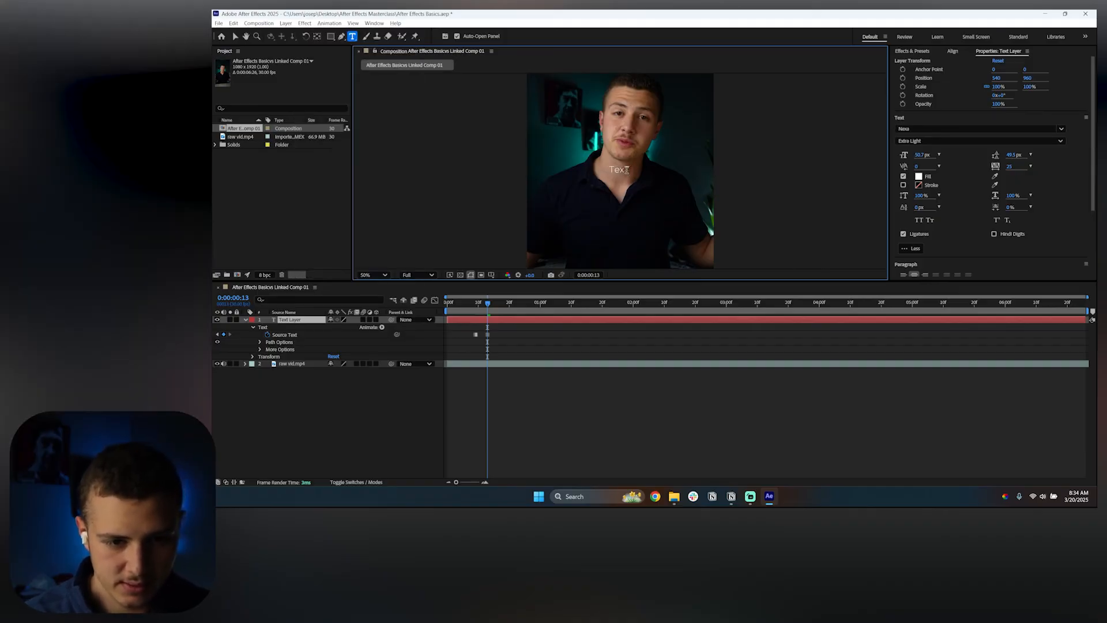
{"action": "type", "text": "t Style"}
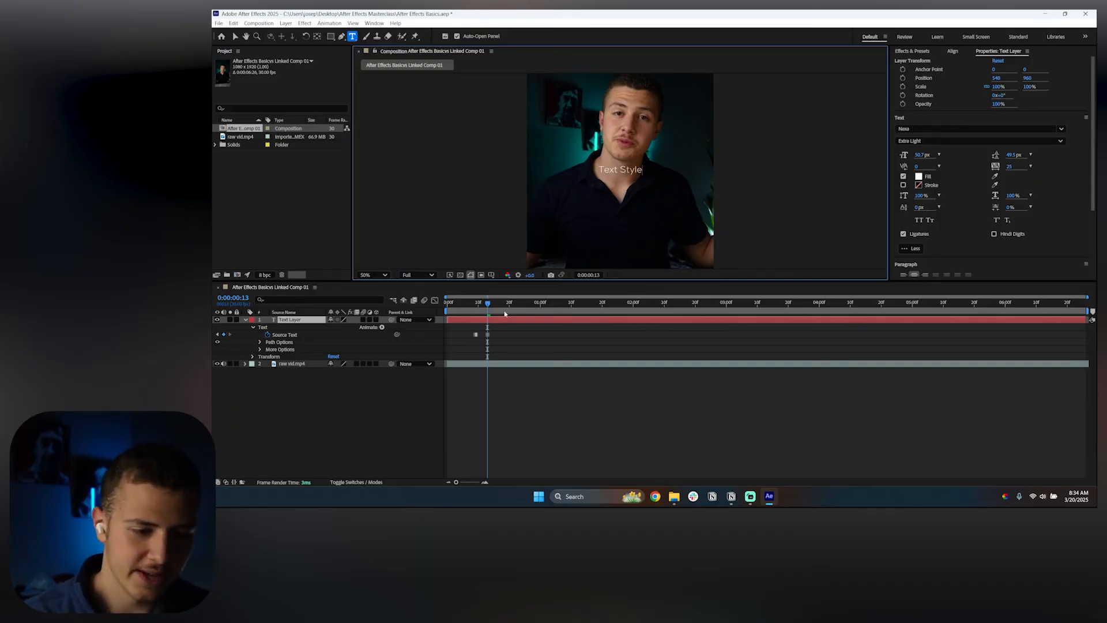
Preview the Source Text change by playing and scrubbing across its keyframes, and undo the keyframed change
{"action": "left_click", "coordinate": [466, 303]}
{"action": "key", "text": "space"}
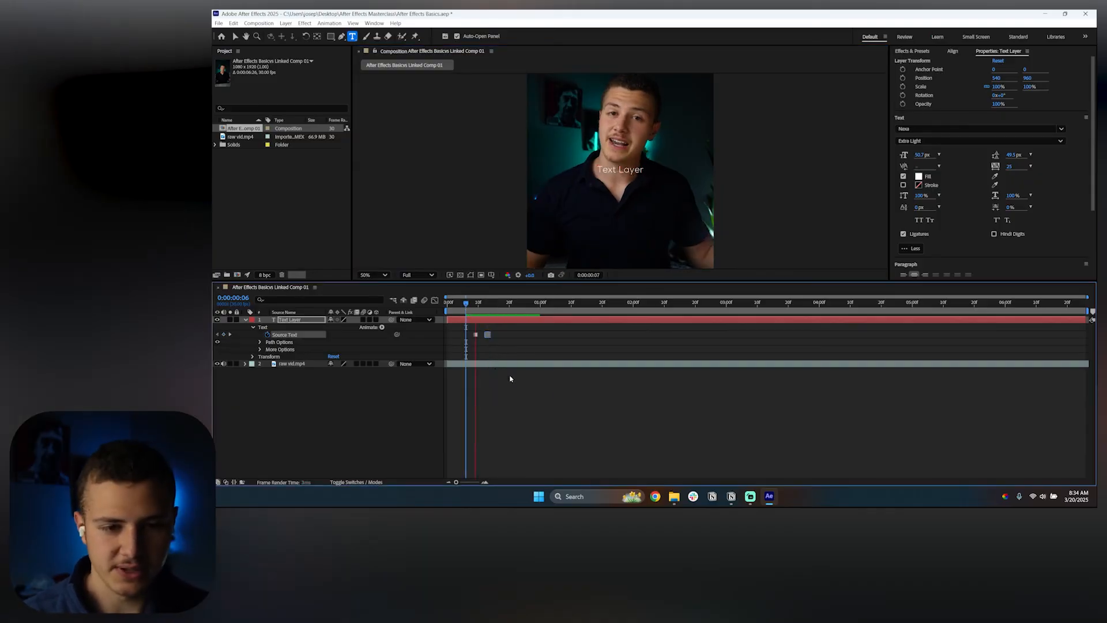
{"action": "key", "text": "space"}
{"action": "left_click_drag", "start_coordinate": [469, 303], "coordinate": [500, 311]}
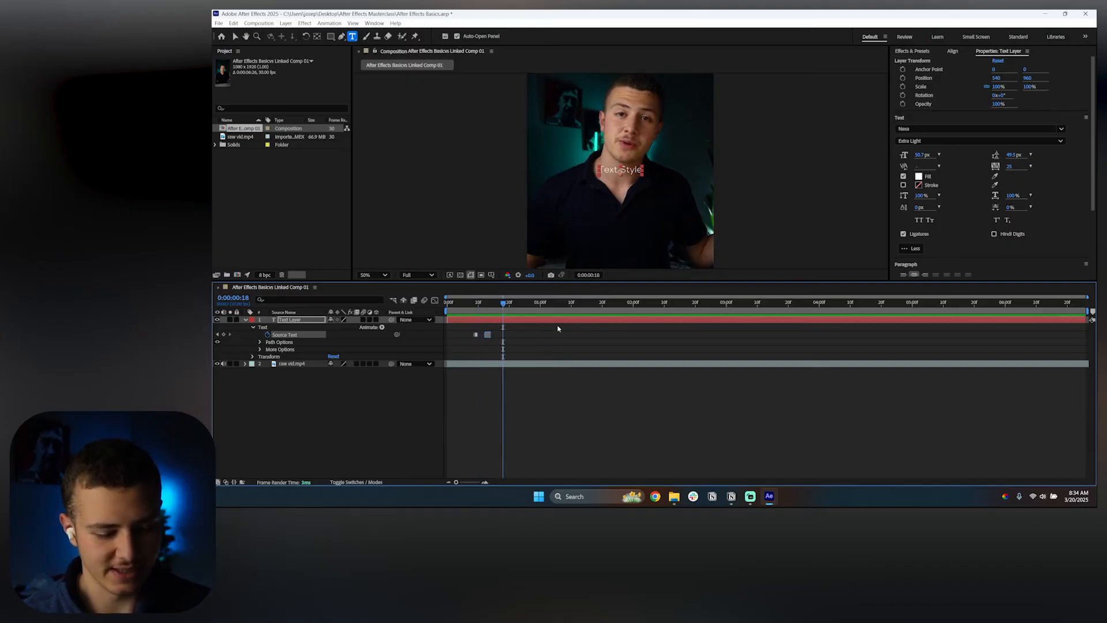
{"action": "key", "text": "ctrl+z"}
{"action": "key", "text": "ctrl+z"}
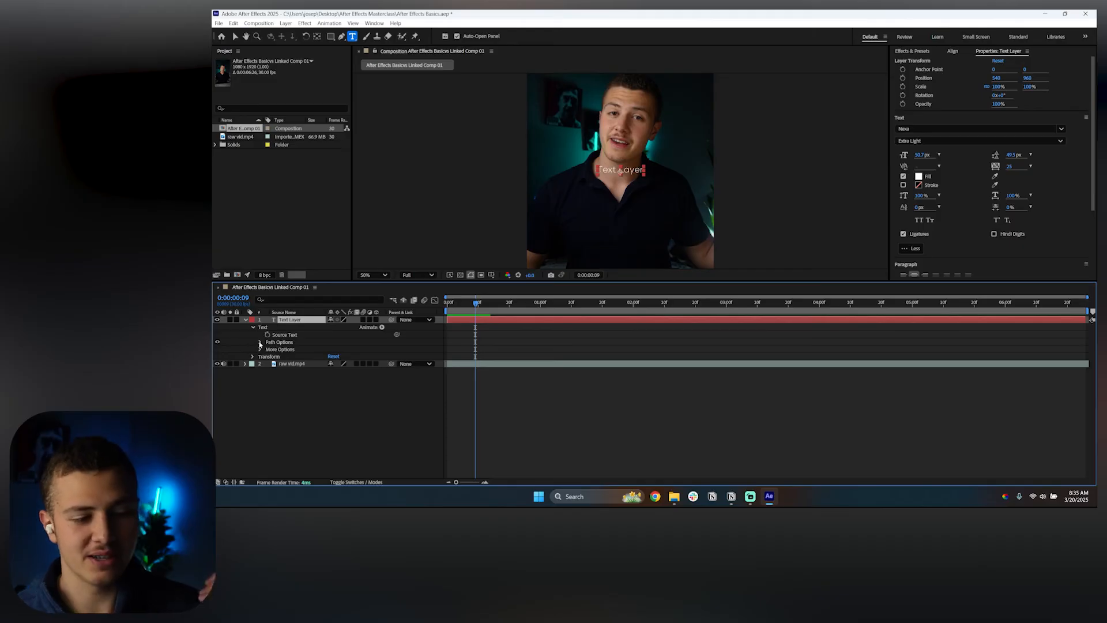
Examine the text layer's Path Options, its More Options and the list of properties available to animate
{"action": "left_click", "coordinate": [259, 342]}
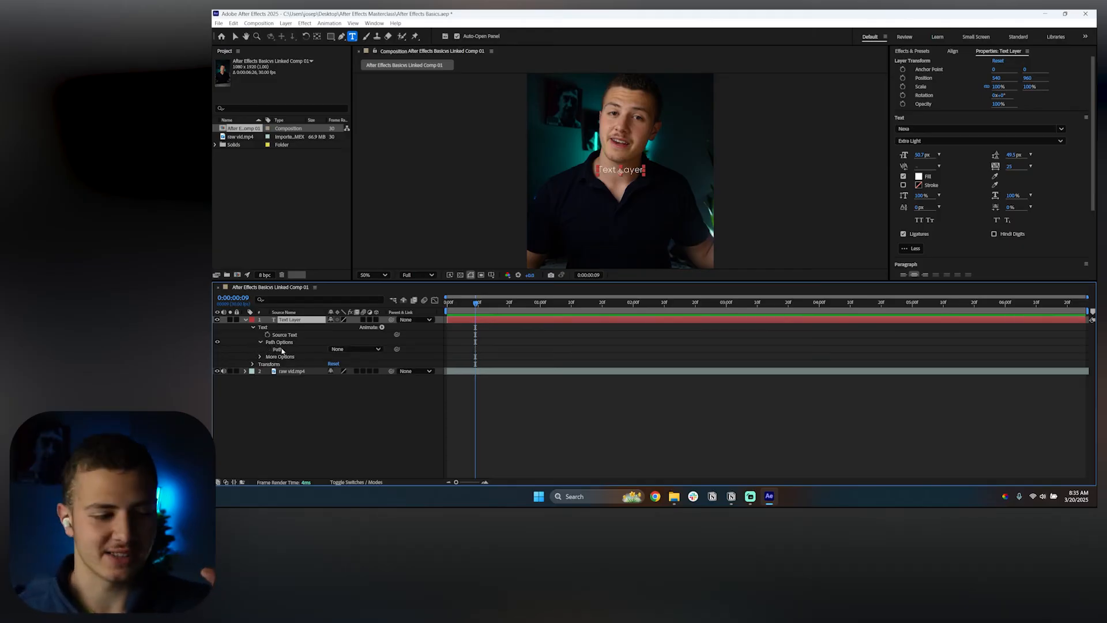
{"action": "left_click", "coordinate": [259, 342]}
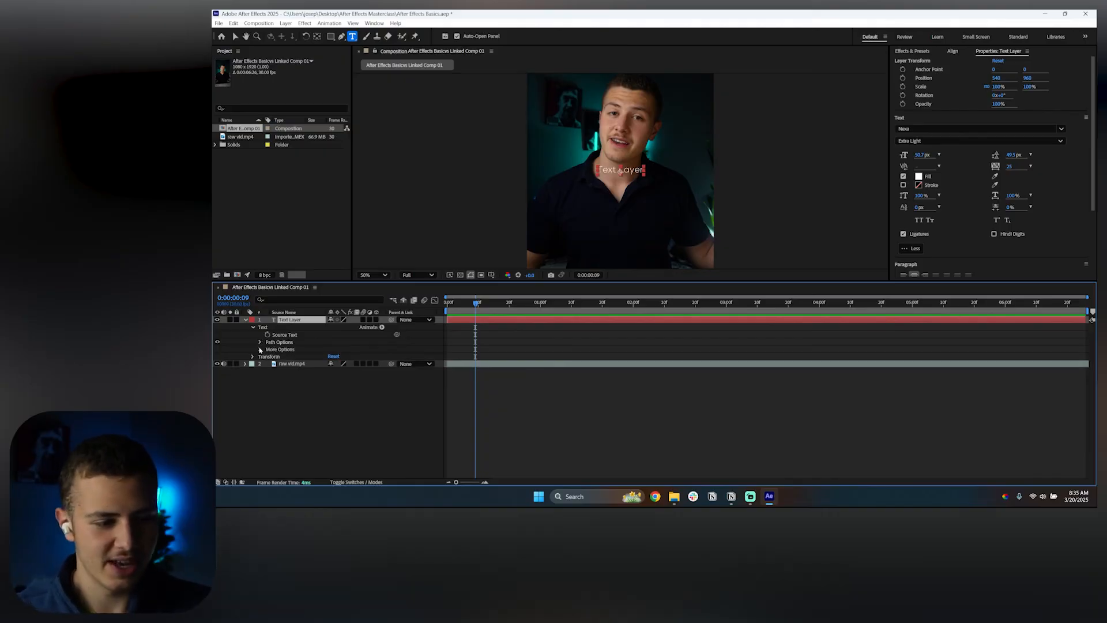
{"action": "left_click", "coordinate": [260, 349]}
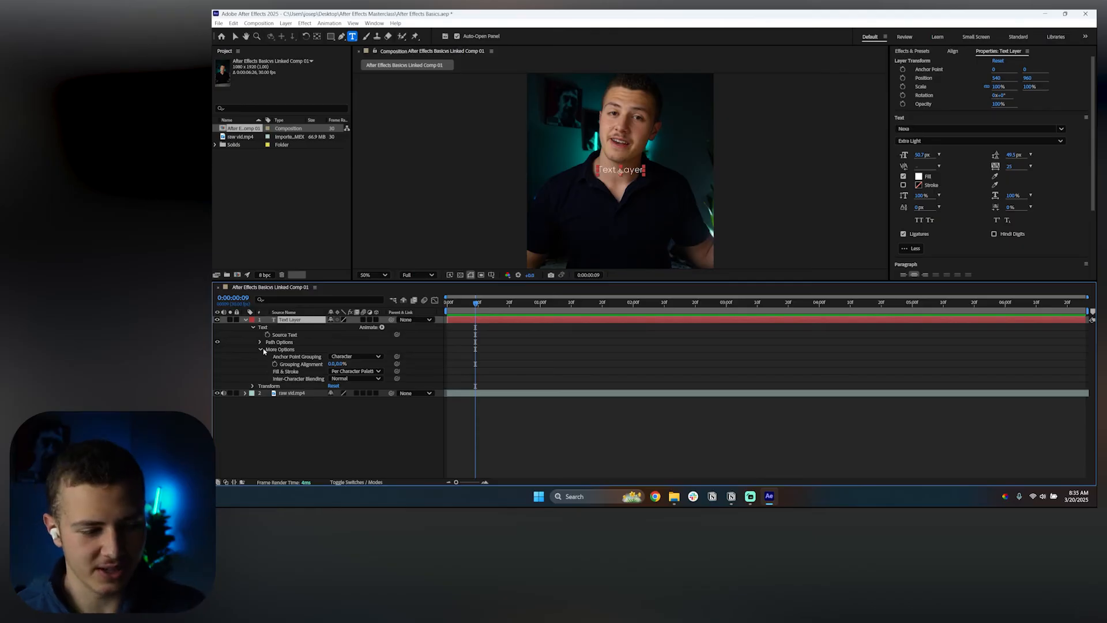
{"action": "left_click", "coordinate": [260, 349]}
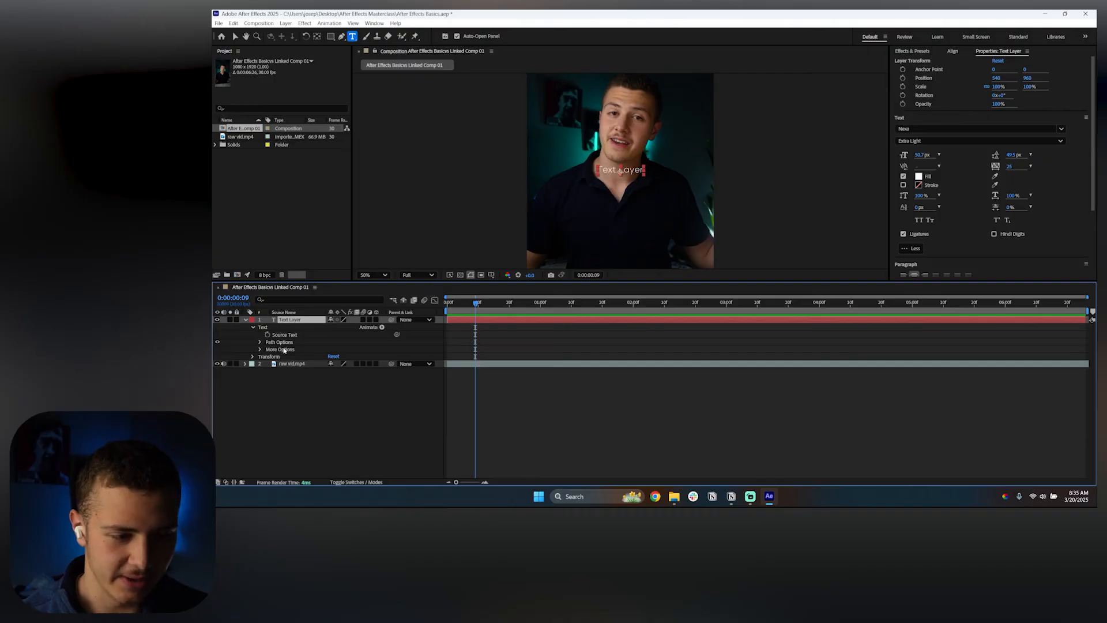
{"action": "left_click", "coordinate": [382, 327]}
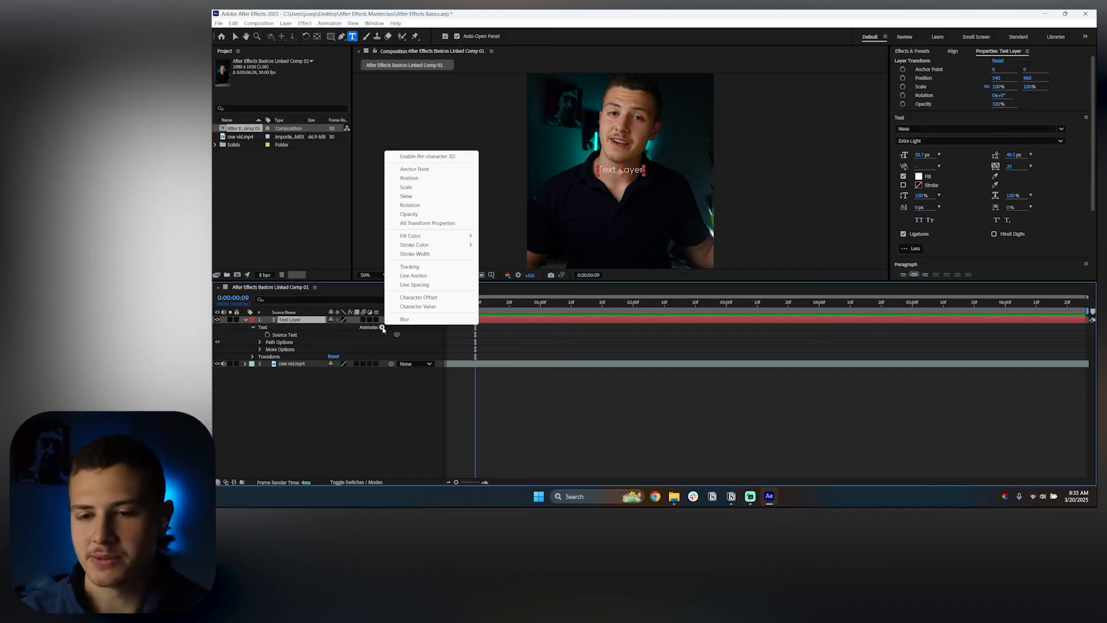
Set the font style of the "Text Layer" text to Heavy
{"action": "left_click", "coordinate": [634, 178]}
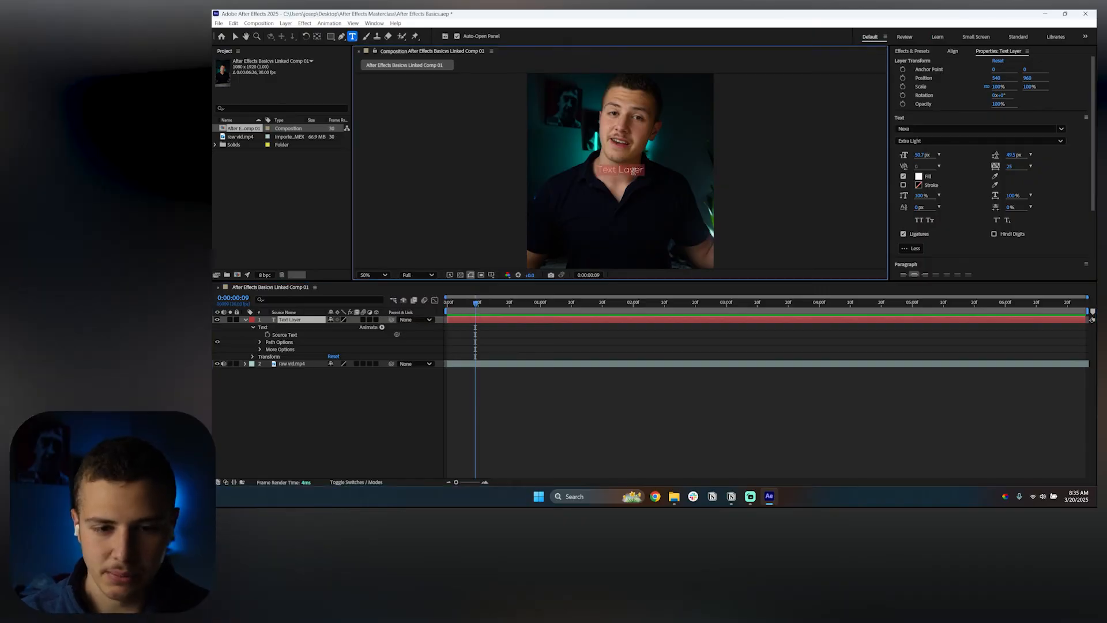
{"action": "left_click", "coordinate": [937, 140]}
{"action": "left_click", "coordinate": [926, 165]}
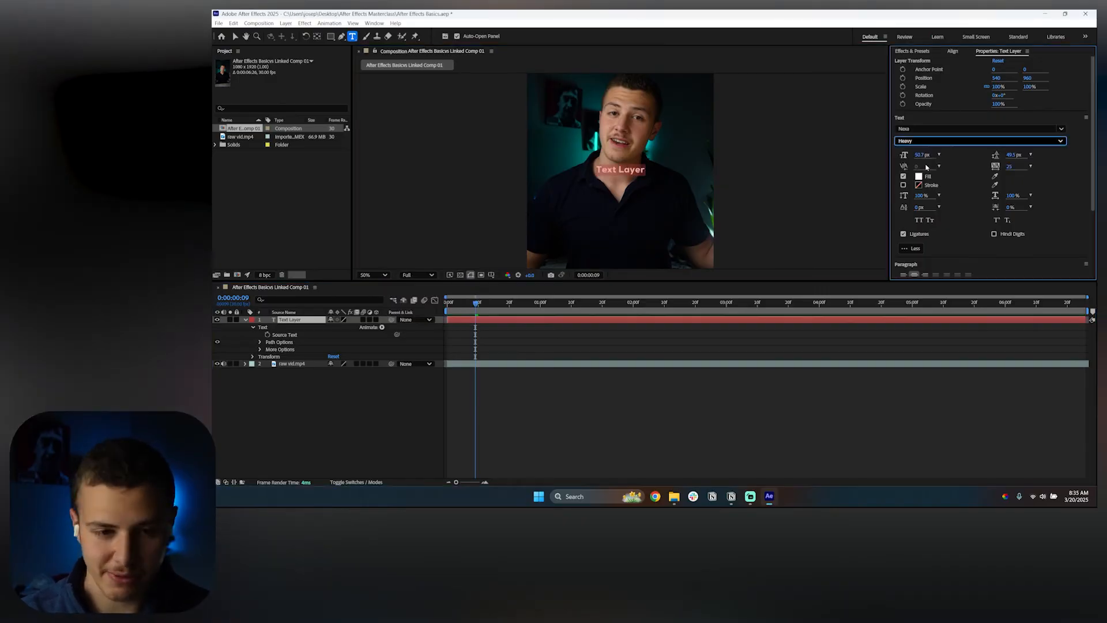
{"action": "left_click", "coordinate": [527, 358]}
Add a Position animator to the text layer
{"action": "left_click", "coordinate": [313, 319]}
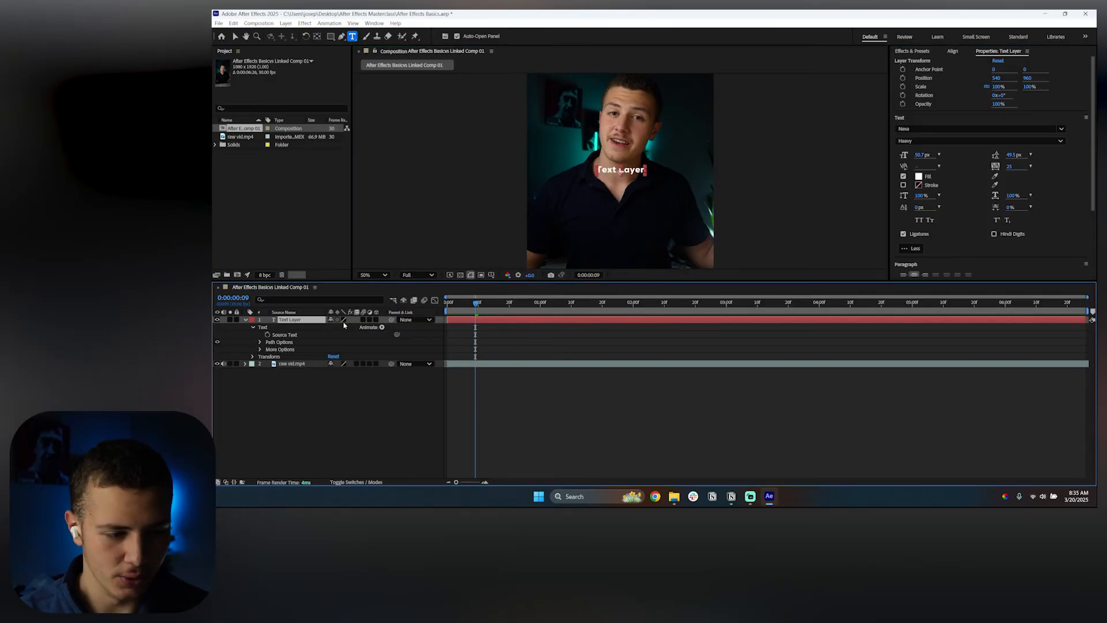
{"action": "left_click", "coordinate": [382, 327]}
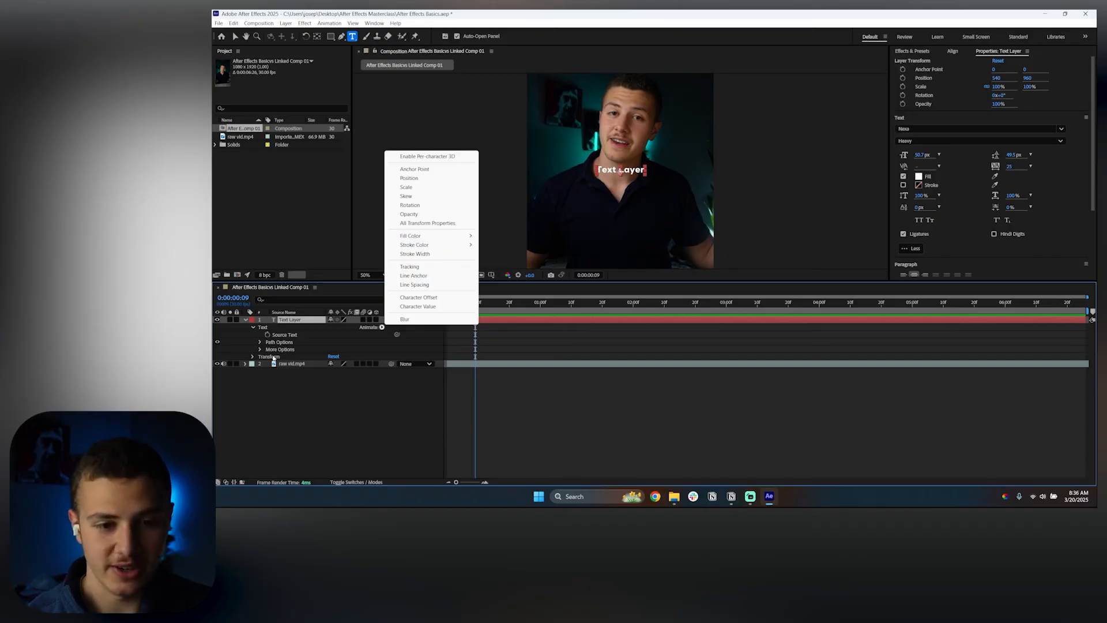
{"action": "left_click", "coordinate": [421, 179]}
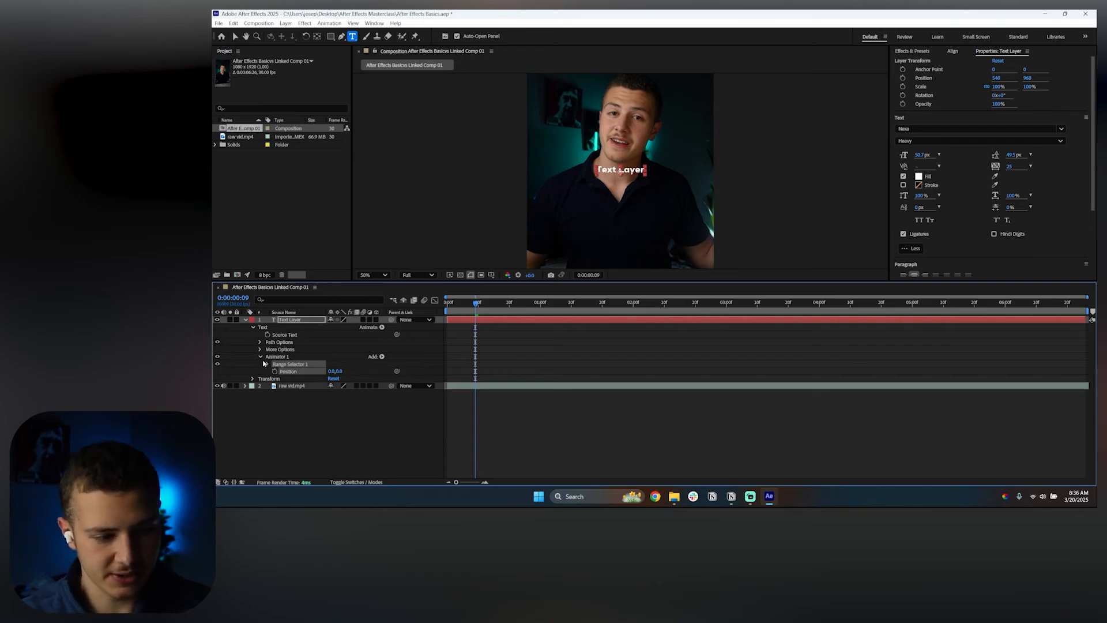
Examine which properties and selectors can be added to Animator 1 of the text layer
{"action": "left_click", "coordinate": [271, 358]}
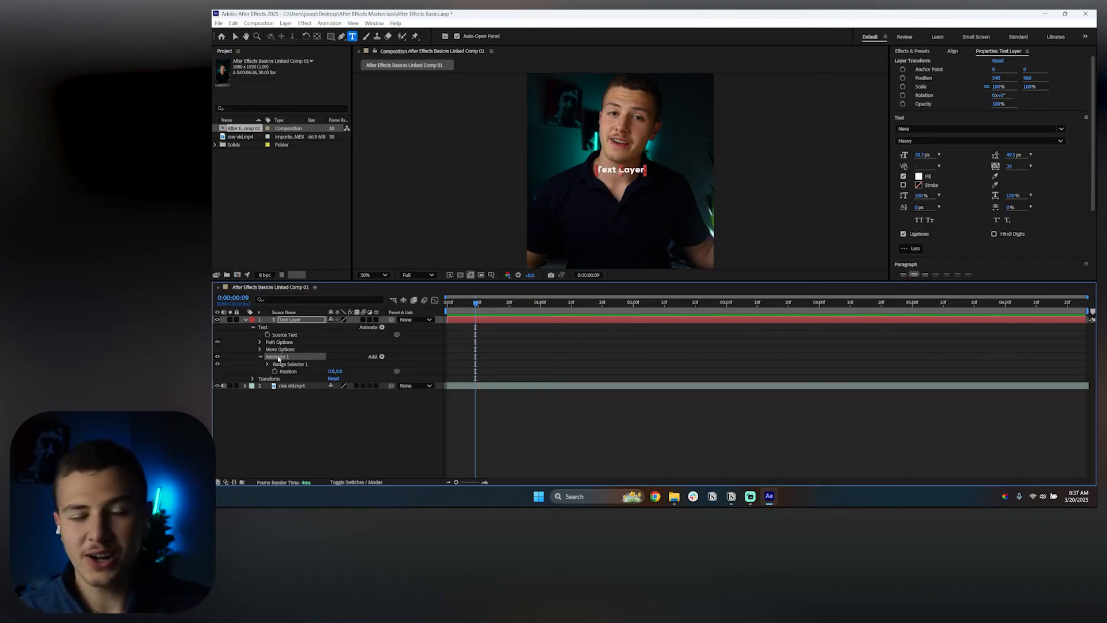
{"action": "left_click", "coordinate": [382, 357]}
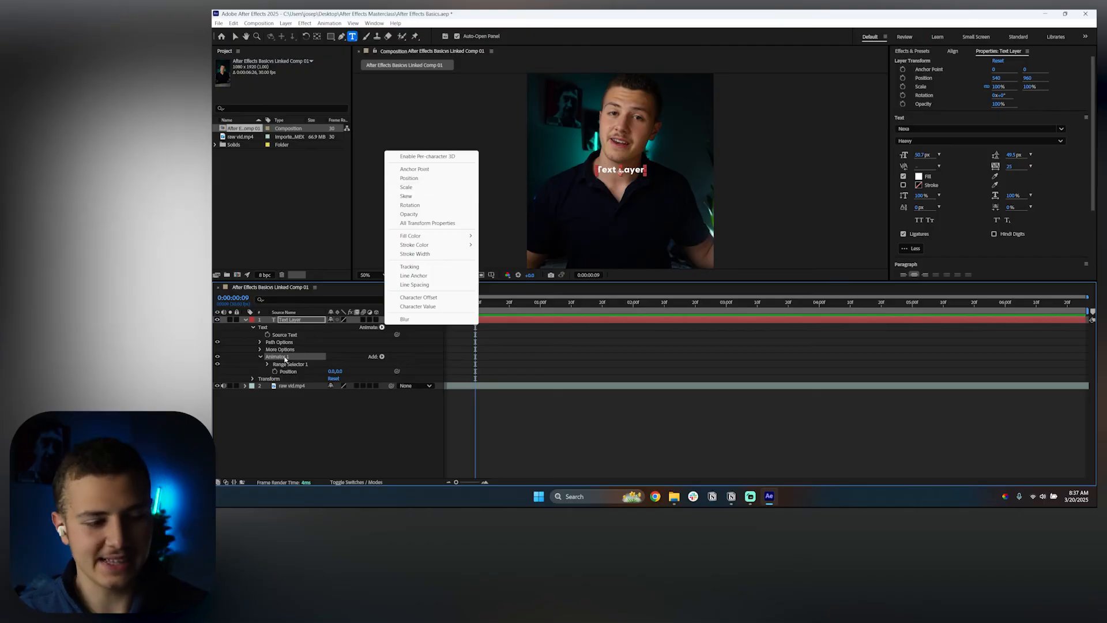
{"action": "left_click", "coordinate": [285, 360]}
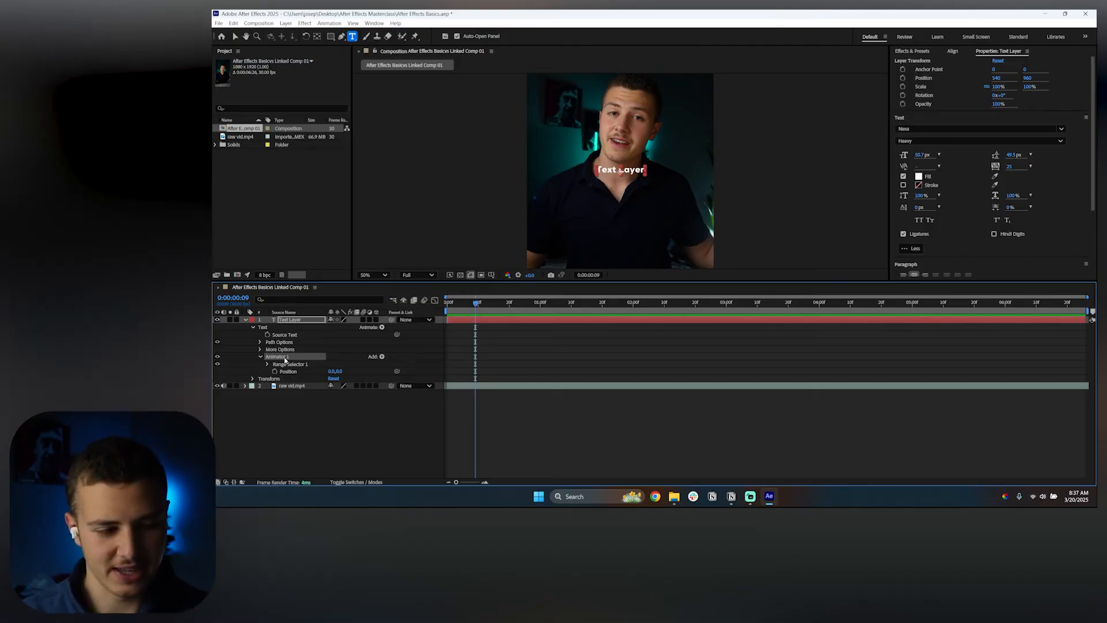
{"action": "left_click", "coordinate": [373, 357]}
{"action": "left_click", "coordinate": [382, 357]}
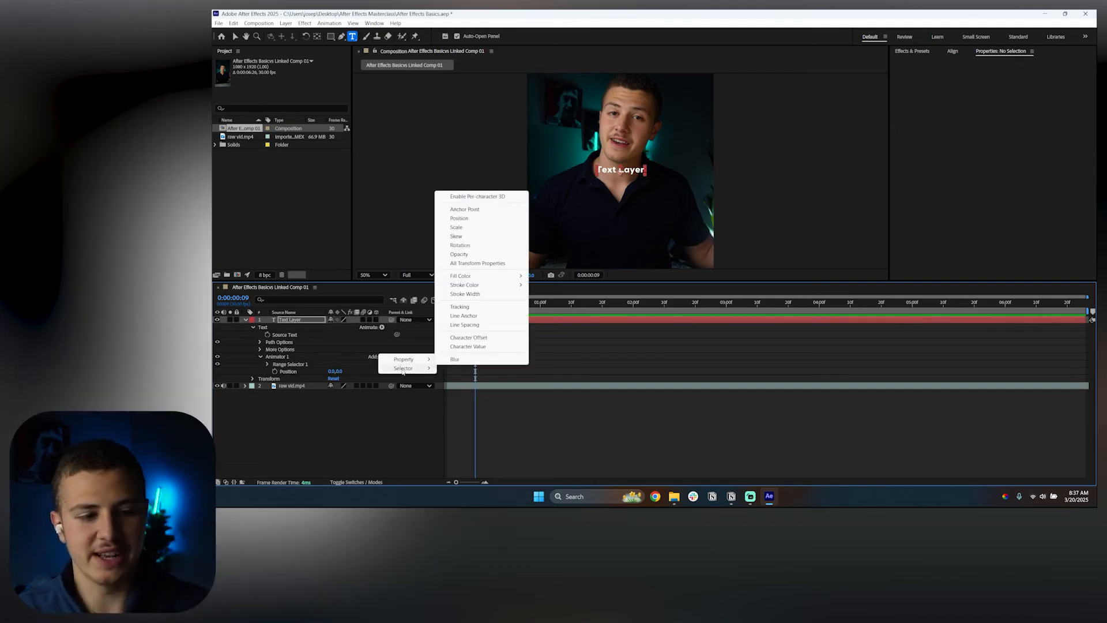
{"action": "mouse_move", "coordinate": [403, 371]}
{"action": "left_click", "coordinate": [338, 359]}
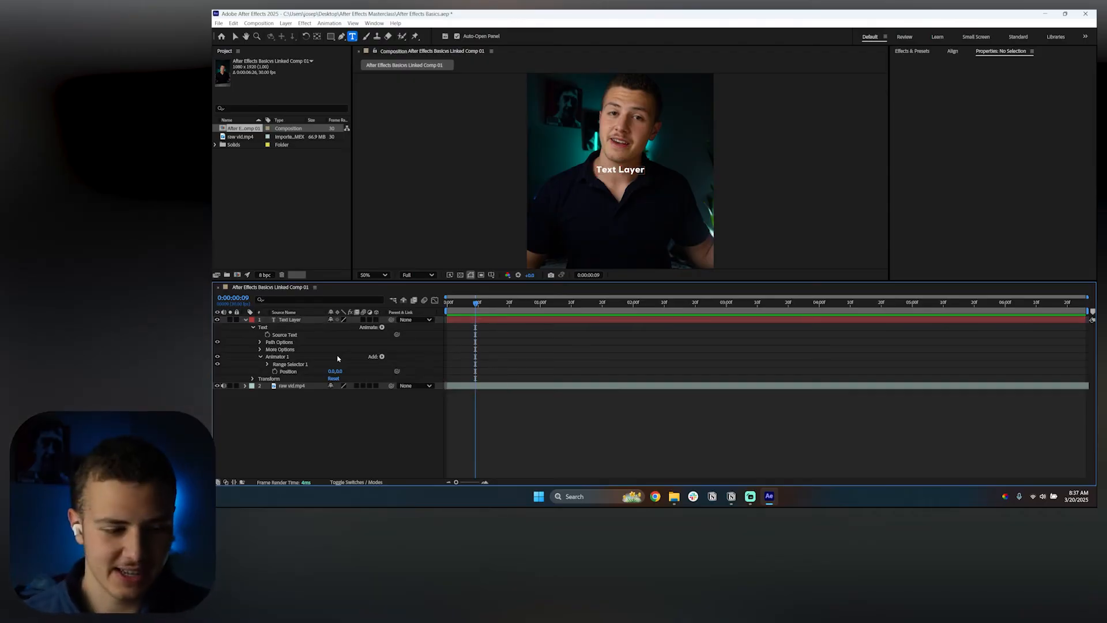
{"action": "left_click", "coordinate": [382, 357]}
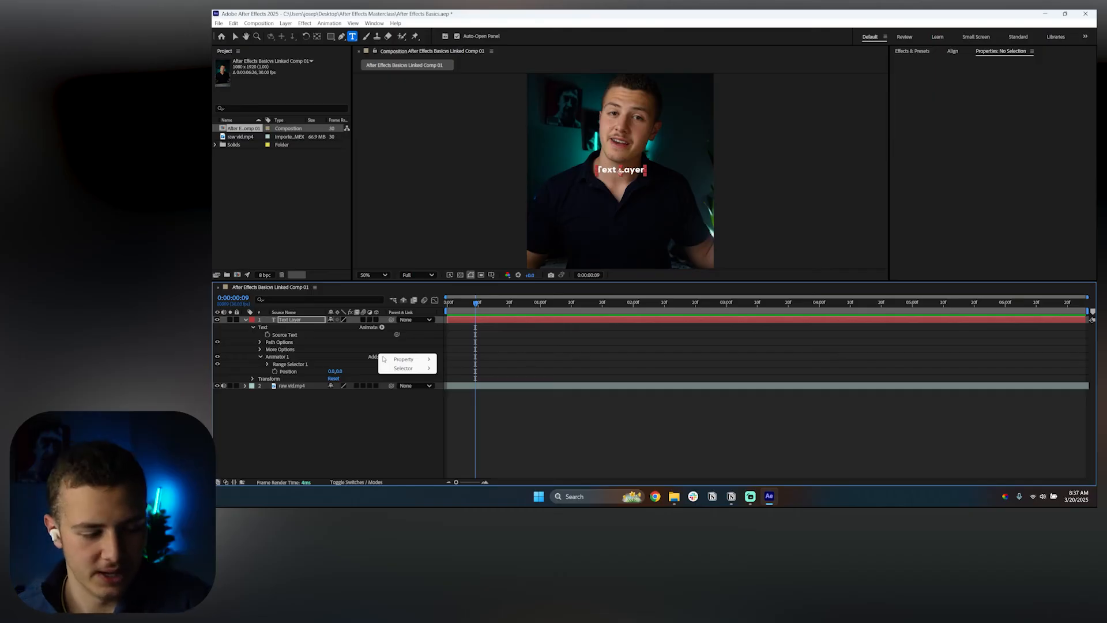
{"action": "left_click", "coordinate": [285, 365]}
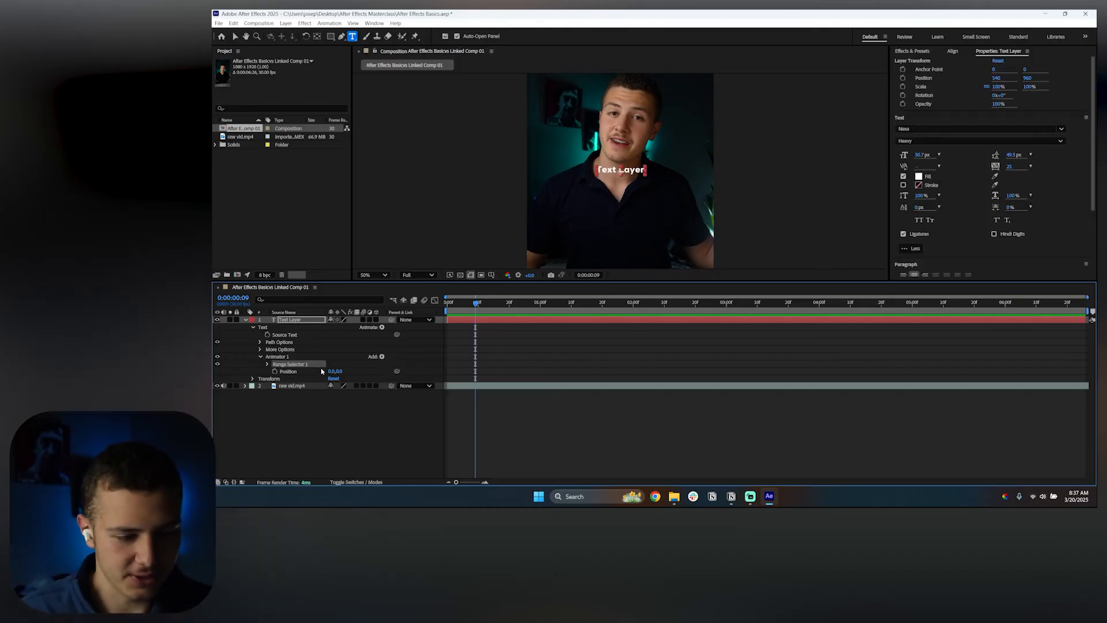
Try the animator's Position at 0, 58 with the Range Selector properties expanded, and delete the animator
{"action": "left_click_drag", "start_coordinate": [342, 373], "coordinate": [306, 386]}
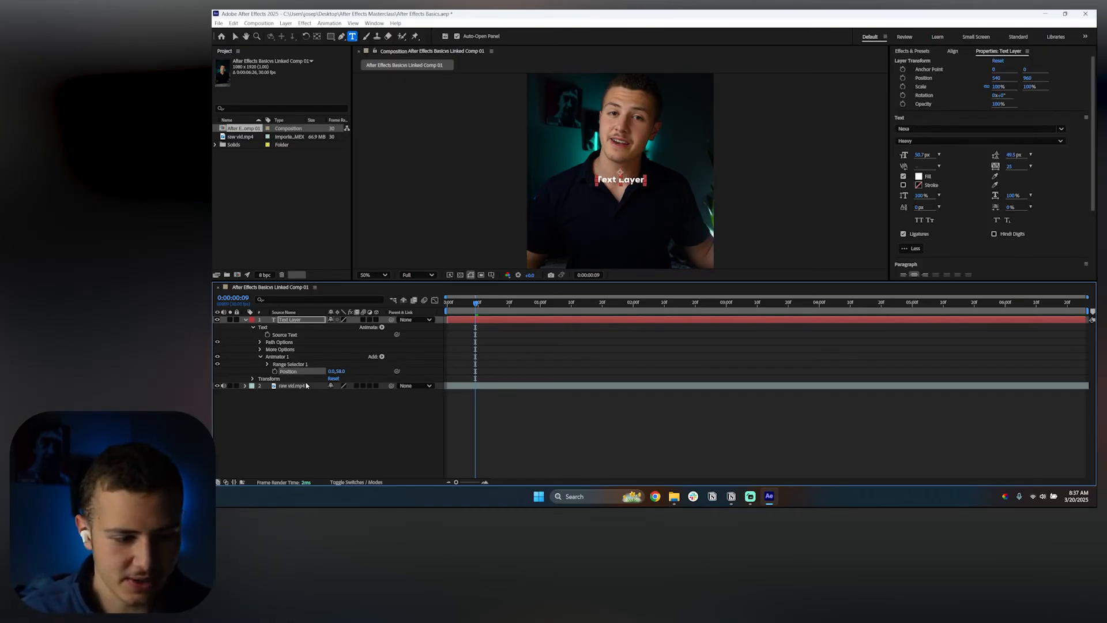
{"action": "left_click", "coordinate": [267, 365]}
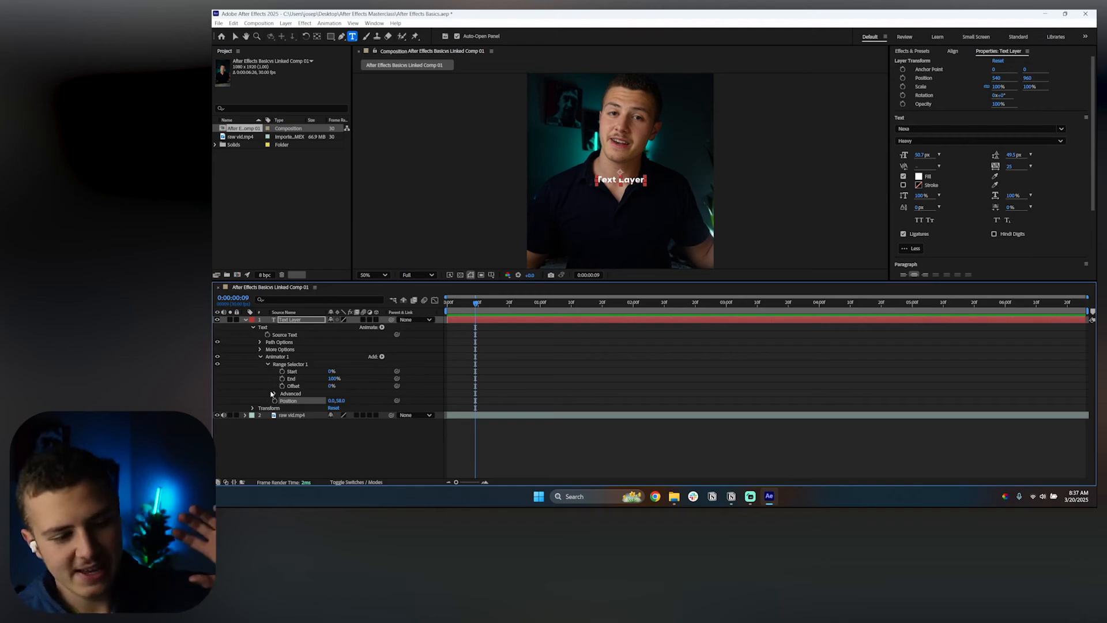
{"action": "left_click", "coordinate": [320, 365]}
{"action": "key", "text": "Delete"}
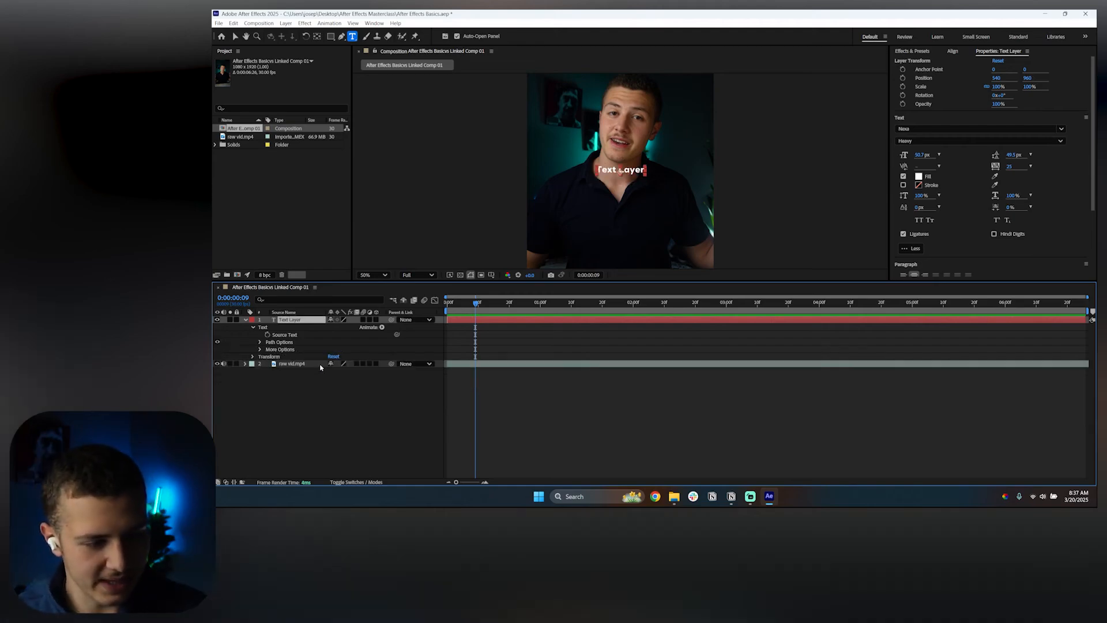
Add a Position animator to the text layer and set its Position to 0, 91 with the Range Selector expanded
{"action": "left_click", "coordinate": [382, 327]}
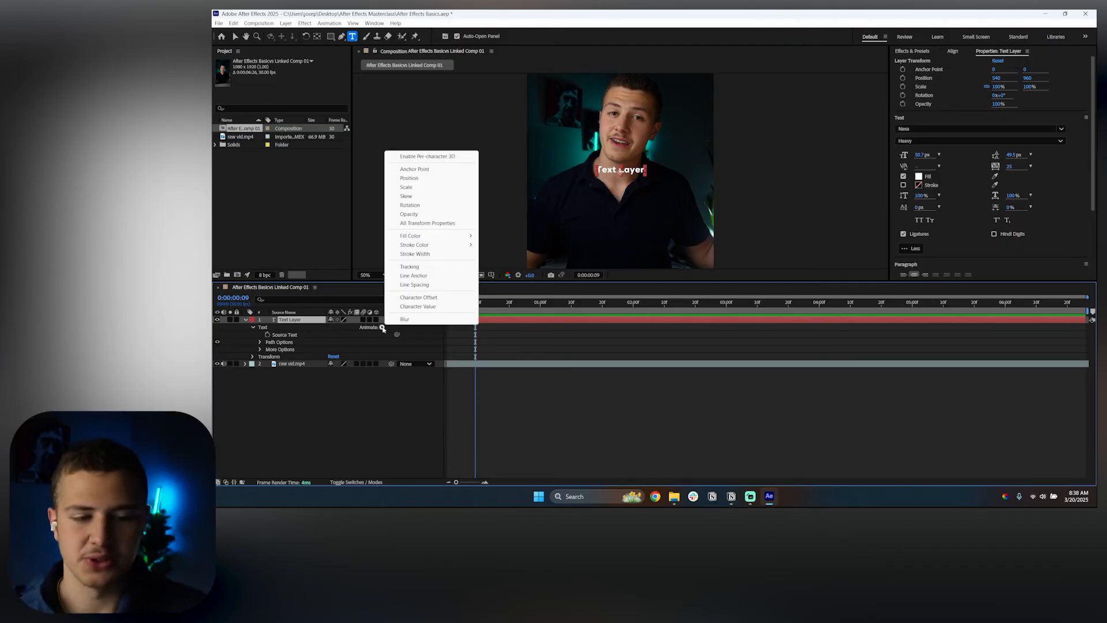
{"action": "left_click", "coordinate": [410, 178]}
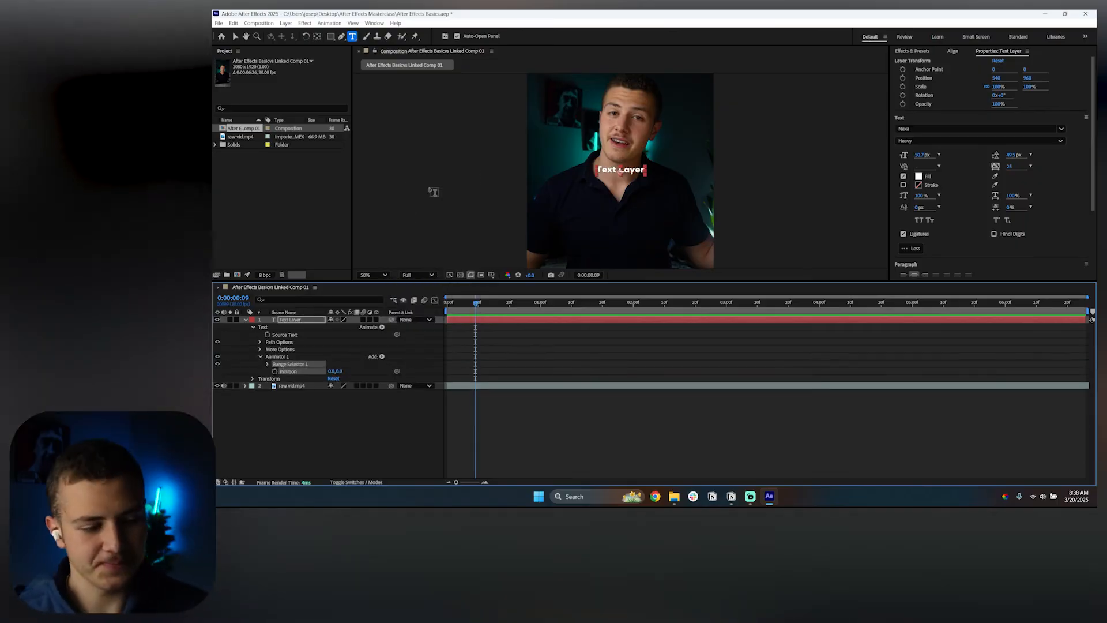
{"action": "left_click", "coordinate": [267, 364]}
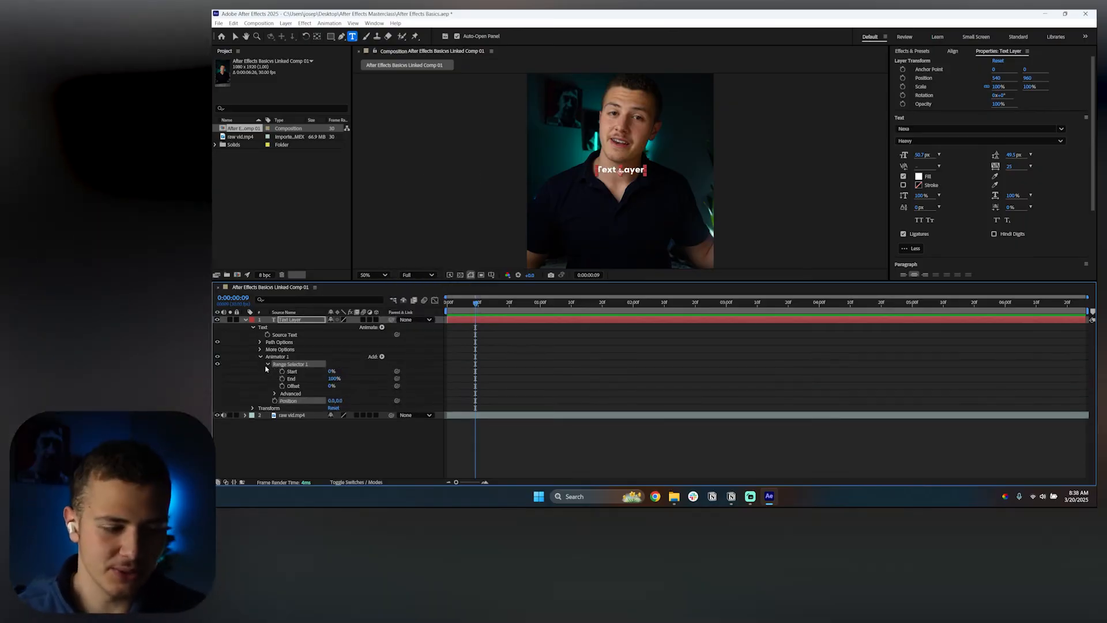
{"action": "left_click_drag", "start_coordinate": [337, 399], "coordinate": [381, 398]}
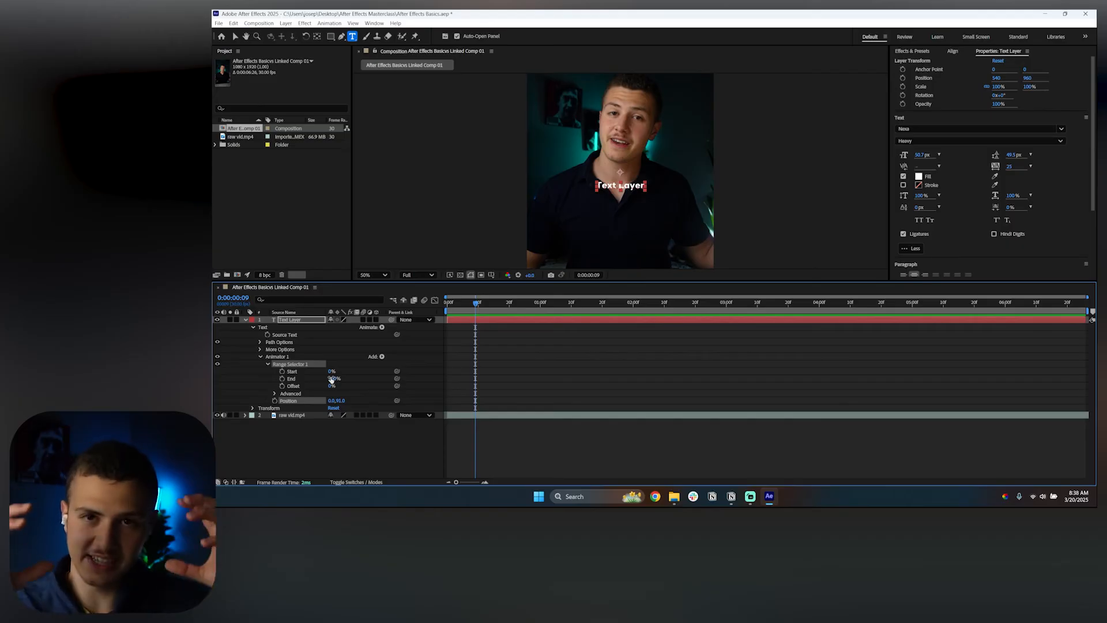
Test the Range Selector's End at 50% and at 100%, and delete the Position animator
{"action": "left_click_drag", "start_coordinate": [331, 379], "coordinate": [314, 379]}
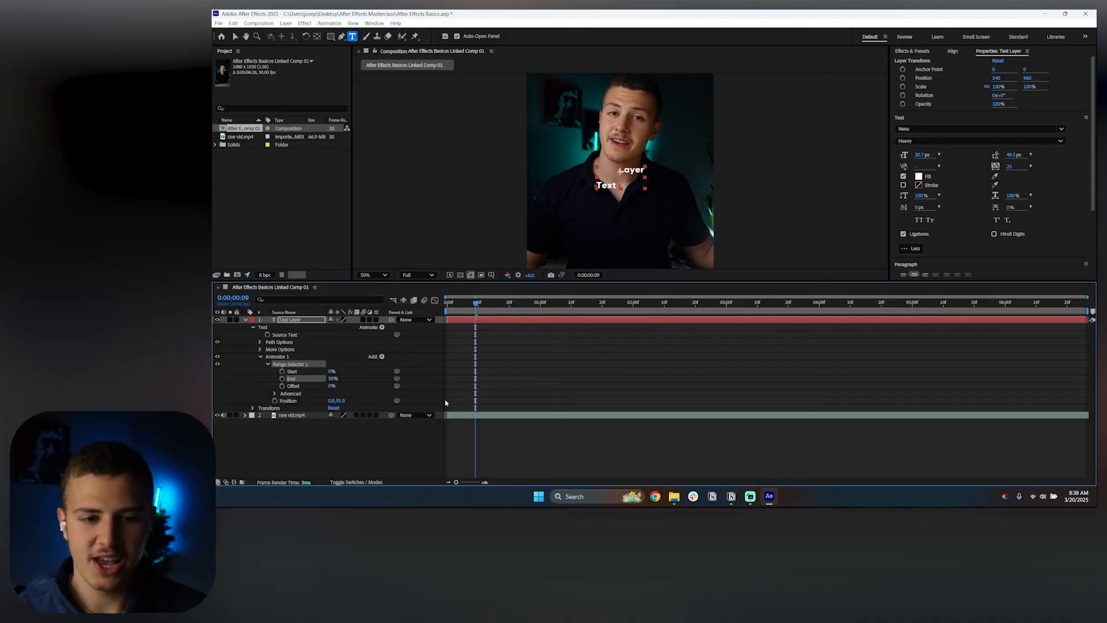
{"action": "left_click", "coordinate": [529, 403]}
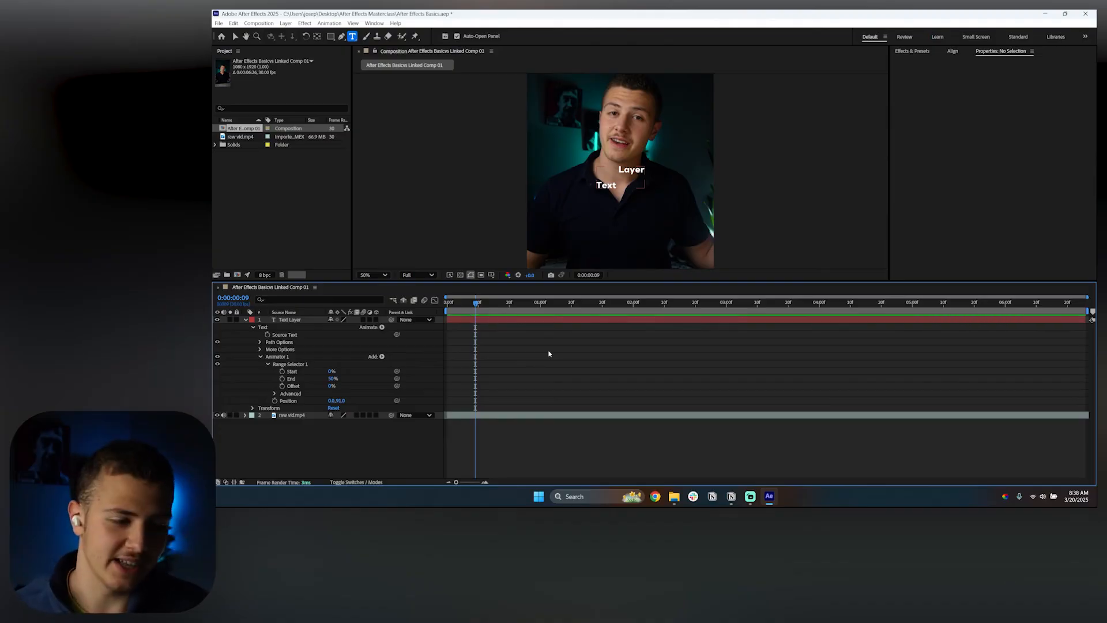
{"action": "left_click", "coordinate": [288, 402]}
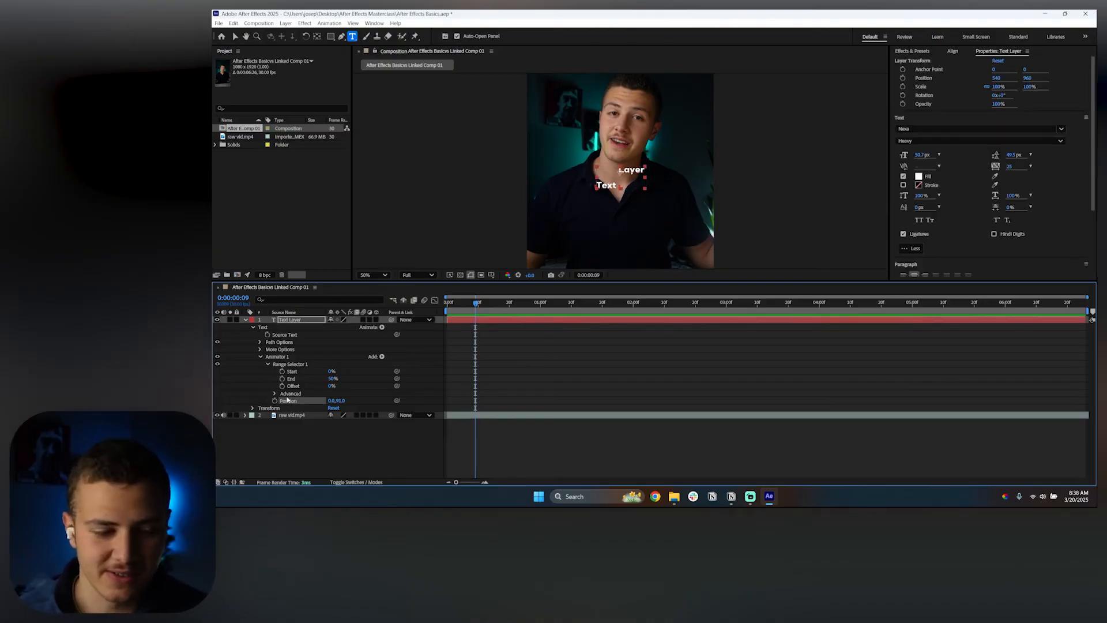
{"action": "left_click_drag", "start_coordinate": [331, 378], "coordinate": [361, 378]}
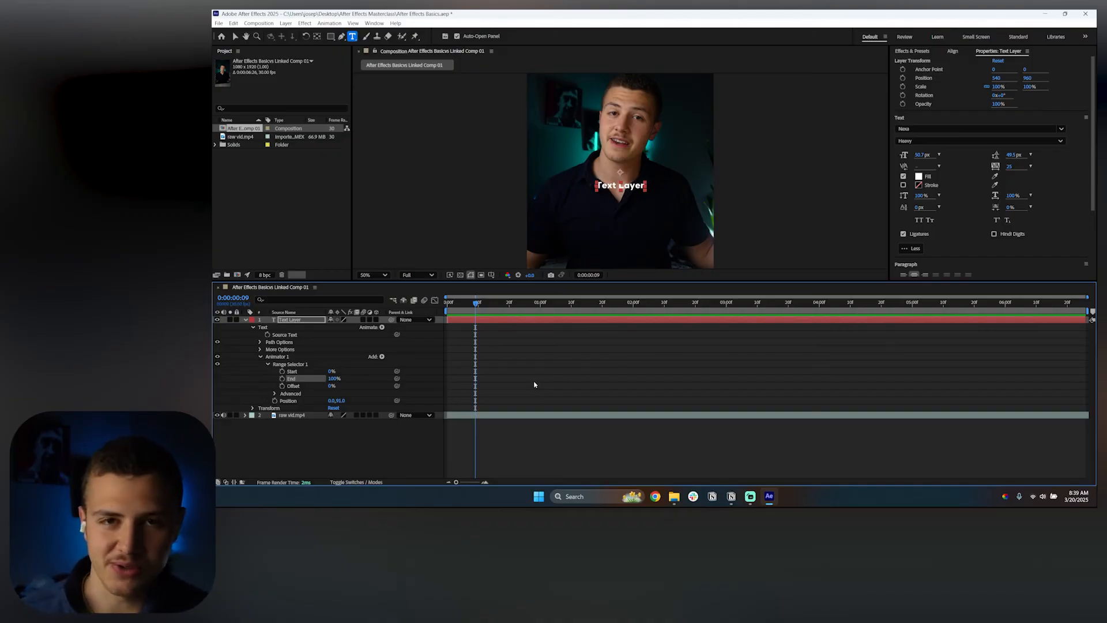
{"action": "left_click", "coordinate": [276, 357]}
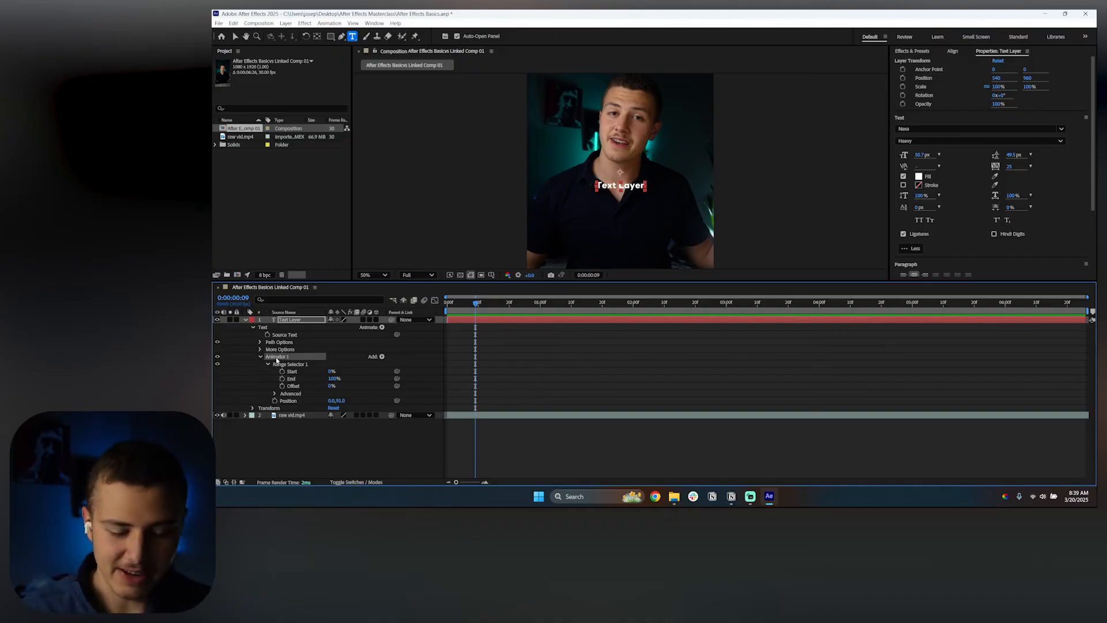
{"action": "key", "text": "Delete"}
Try an Opacity animator at 1% with the Range Selector's End at 49%, and delete it from the text layer
{"action": "left_click", "coordinate": [381, 327]}
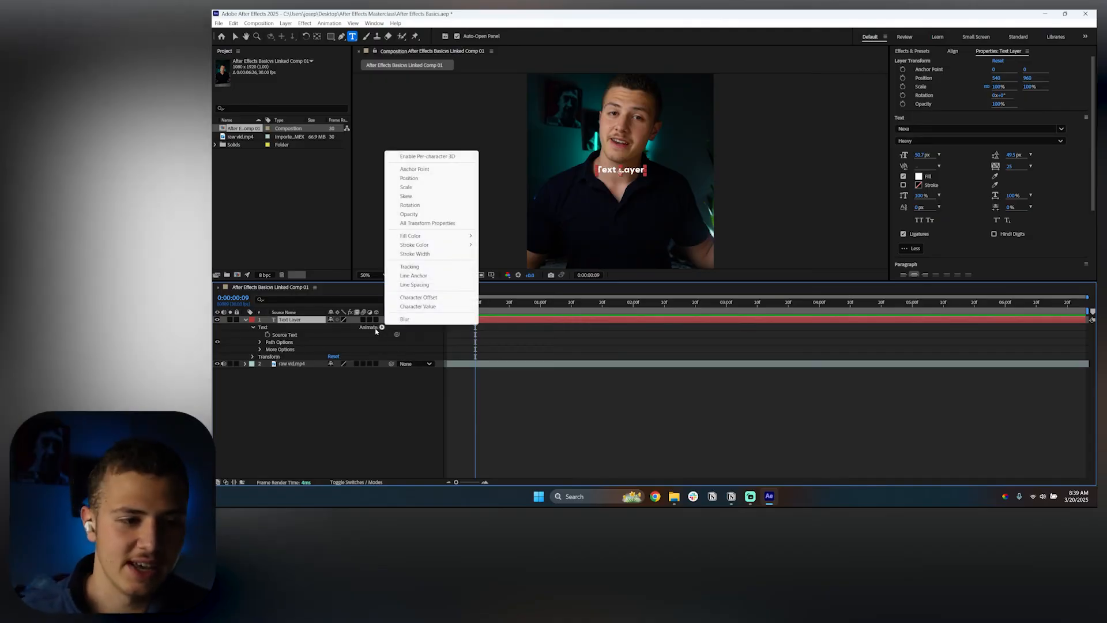
{"action": "left_click", "coordinate": [419, 214]}
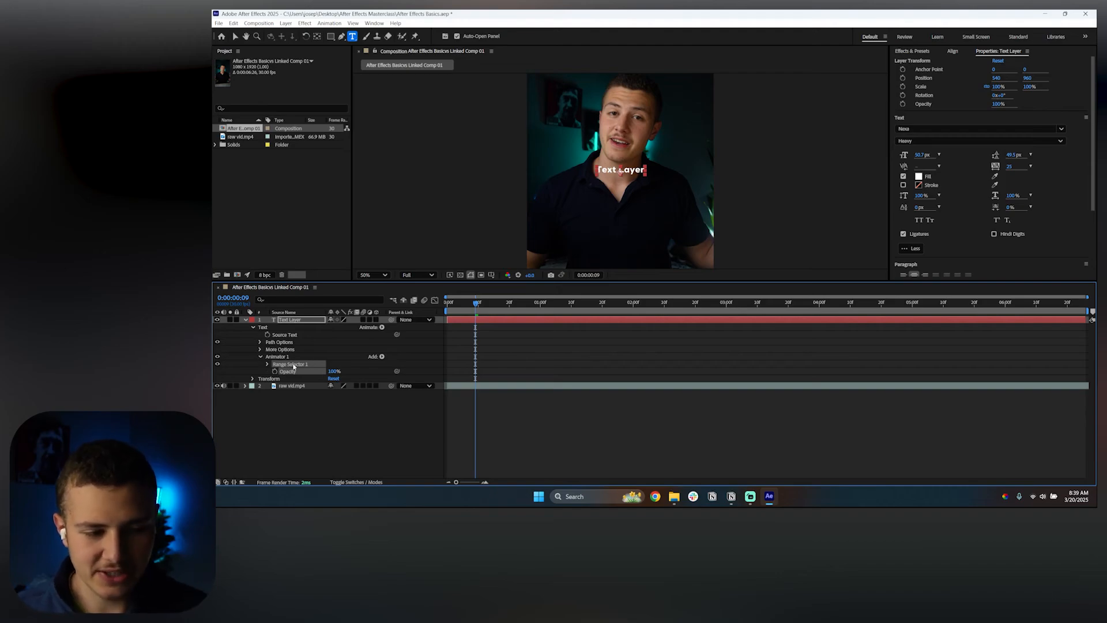
{"action": "left_click", "coordinate": [267, 364]}
{"action": "left_click", "coordinate": [256, 381]}
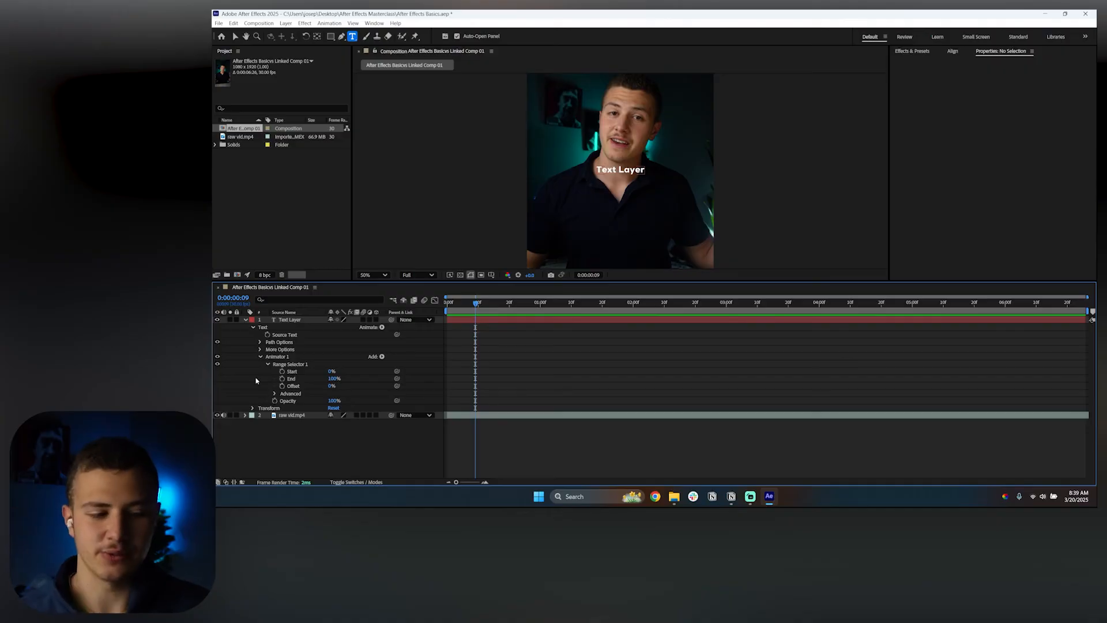
{"action": "left_click_drag", "start_coordinate": [333, 400], "coordinate": [322, 378]}
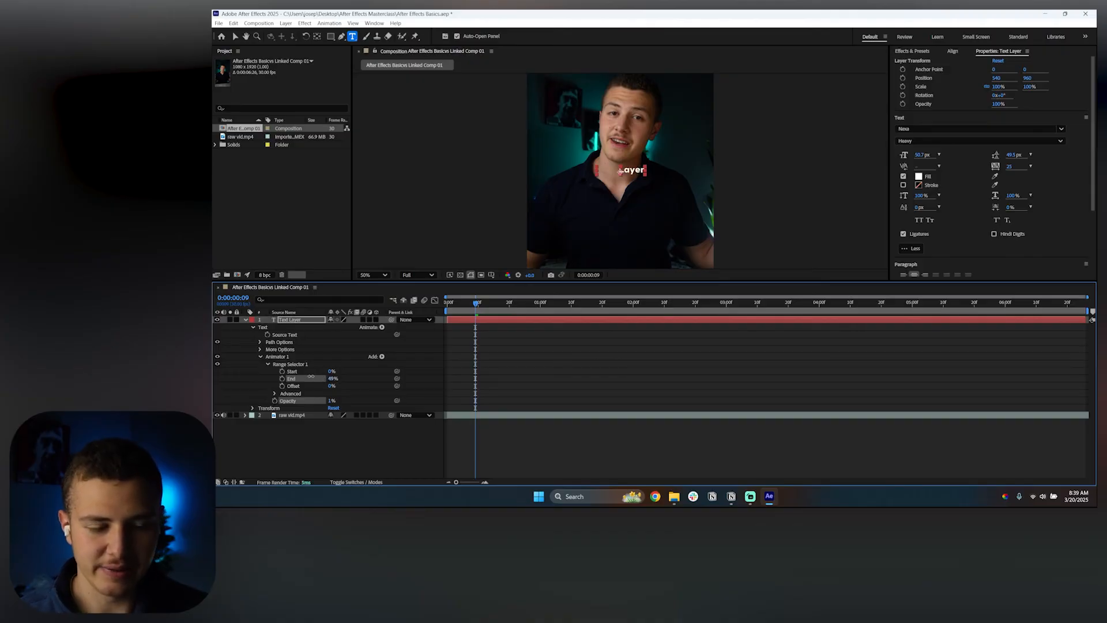
{"action": "left_click", "coordinate": [507, 368]}
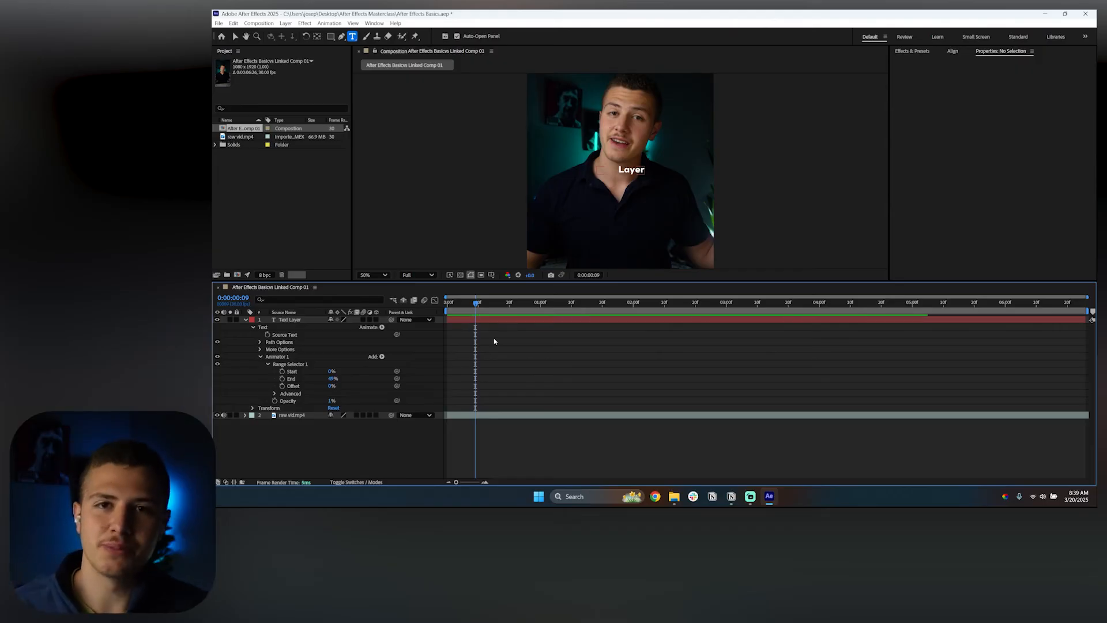
{"action": "left_click", "coordinate": [276, 357]}
{"action": "key", "text": "Delete"}
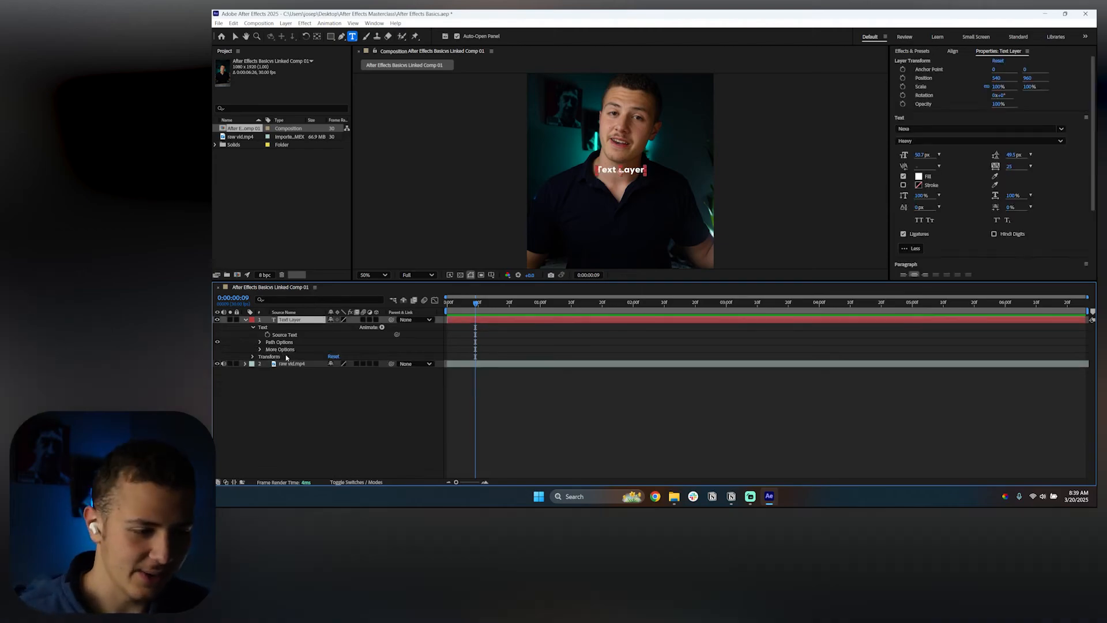
Try a Scale animator at 214% with the Range Selector's End reduced to 0%, and delete it from the text layer
{"action": "left_click", "coordinate": [382, 327]}
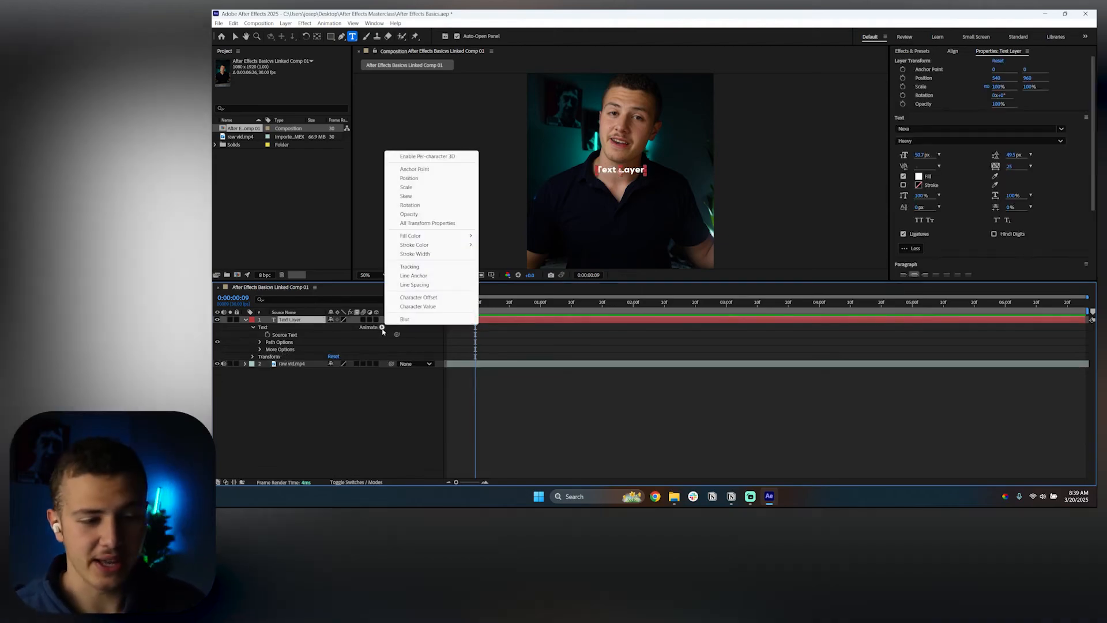
{"action": "left_click", "coordinate": [406, 187]}
{"action": "left_click_drag", "start_coordinate": [344, 371], "coordinate": [282, 379]}
{"action": "left_click", "coordinate": [267, 364]}
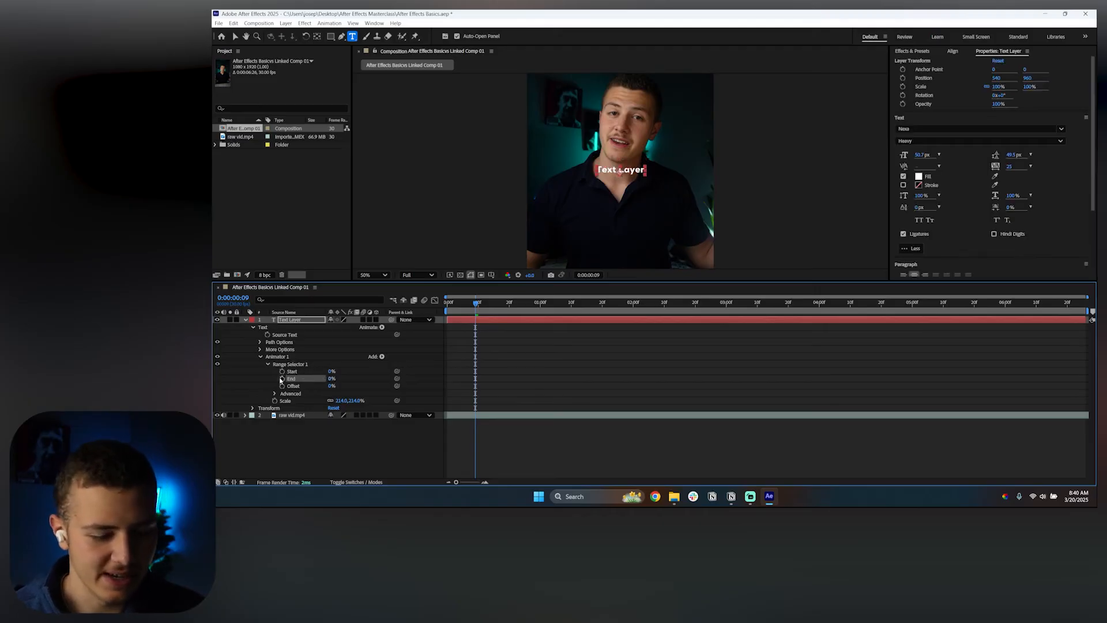
{"action": "left_click", "coordinate": [278, 357]}
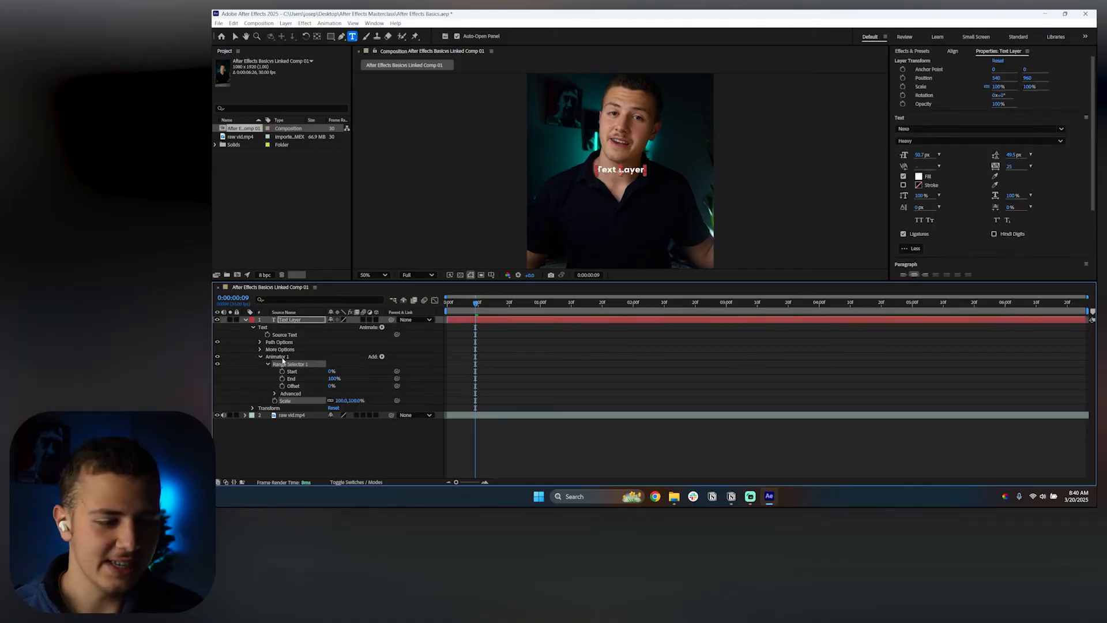
{"action": "key", "text": "Delete"}
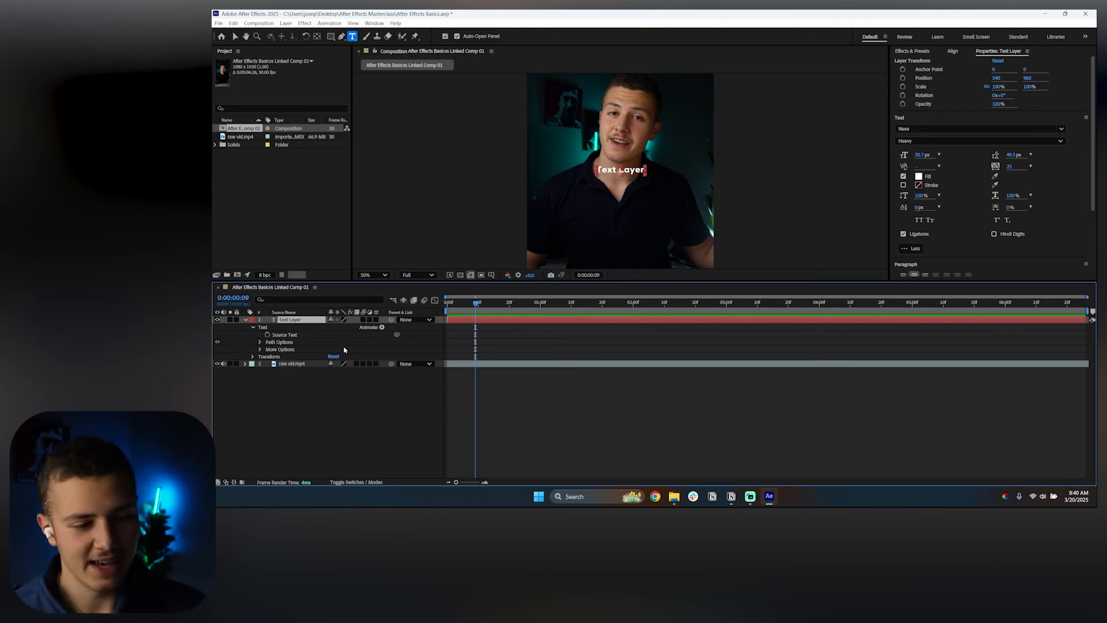
Try a Character Offset animator at 23 with the Range Selector's End reduced to 0%, and delete it from the text layer
{"action": "left_click", "coordinate": [382, 327]}
{"action": "mouse_move", "coordinate": [414, 236]}
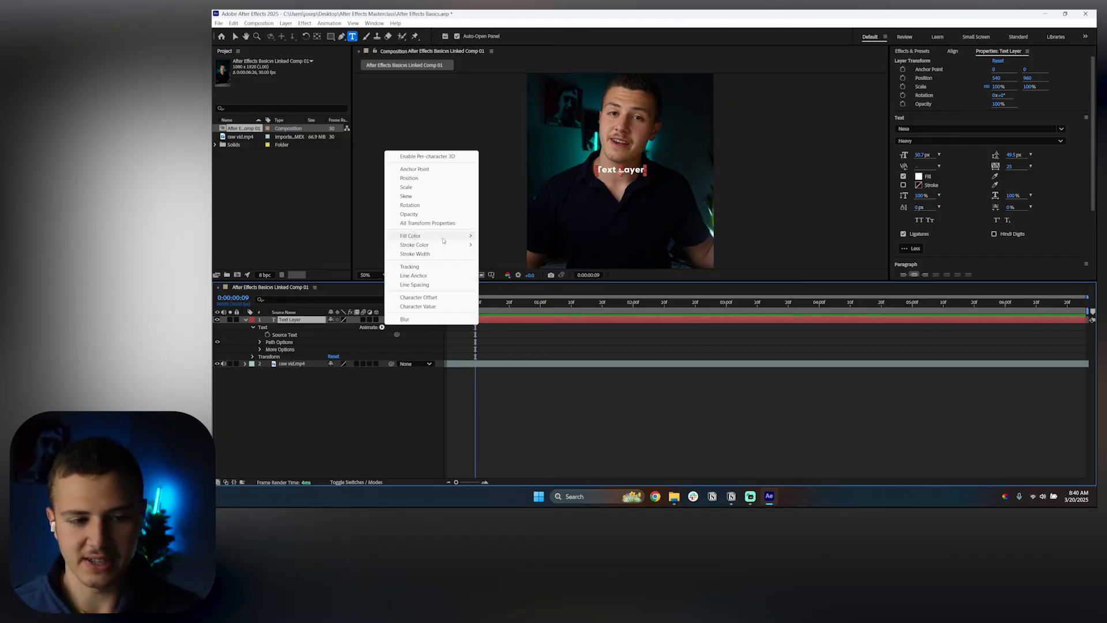
{"action": "left_click", "coordinate": [426, 299]}
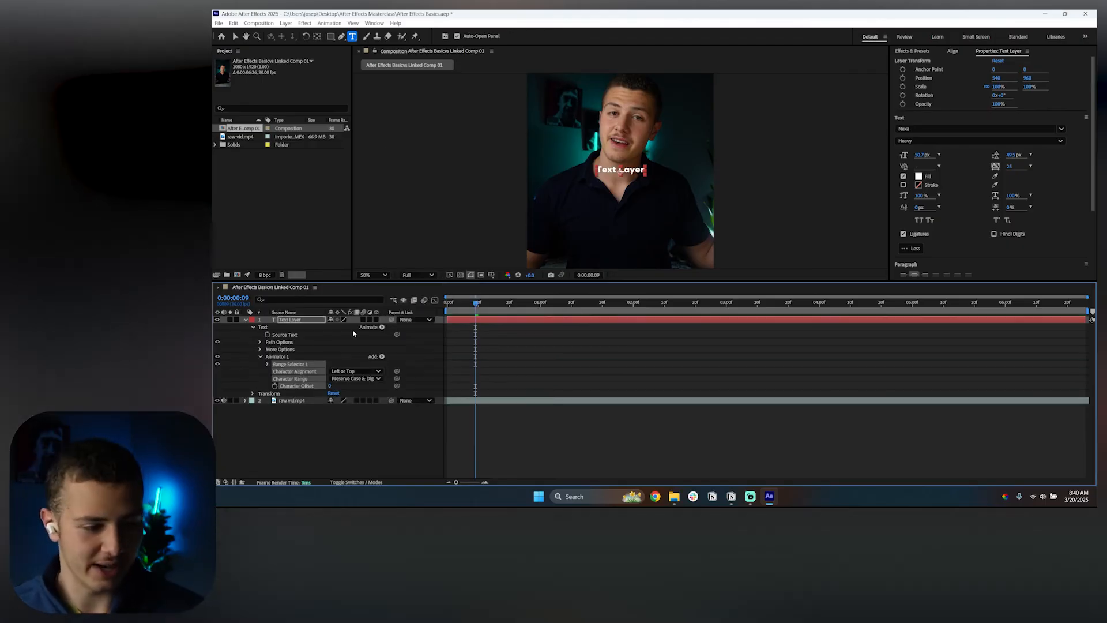
{"action": "left_click", "coordinate": [268, 365]}
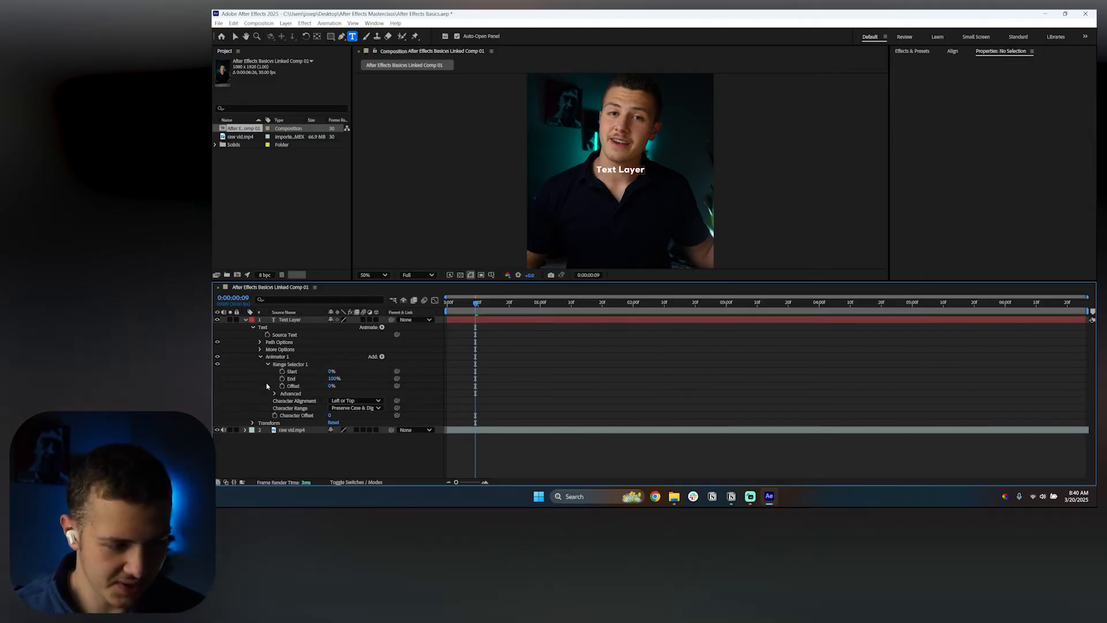
{"action": "left_click_drag", "start_coordinate": [330, 415], "coordinate": [294, 381]}
{"action": "left_click", "coordinate": [273, 357]}
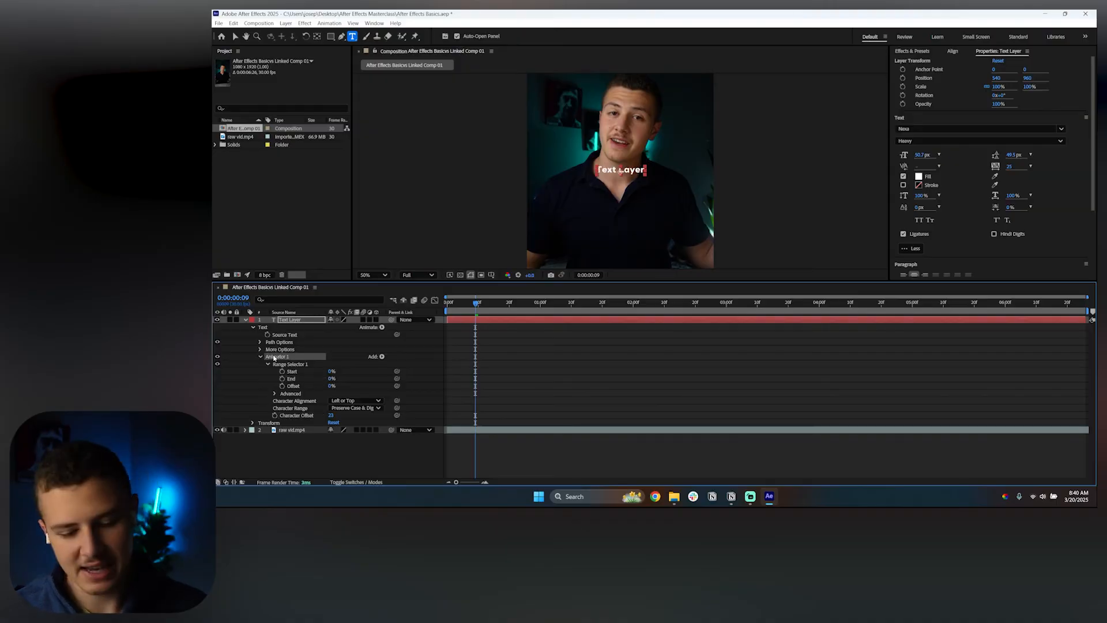
{"action": "key", "text": "Delete"}
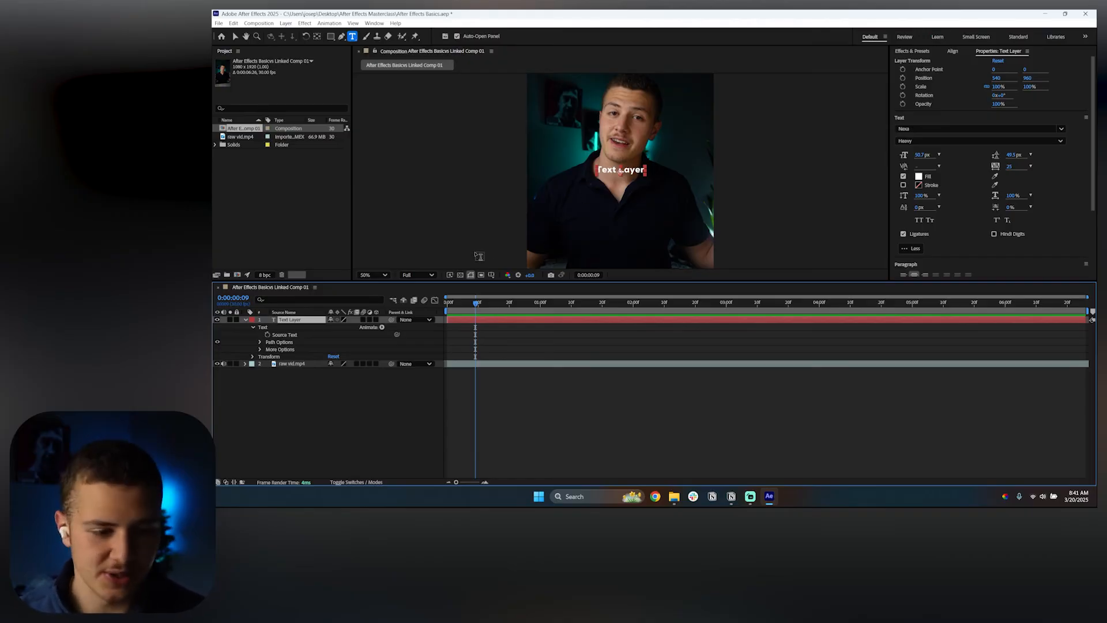
Play the composition from its first frame
{"action": "left_click_drag", "start_coordinate": [475, 302], "coordinate": [435, 301]}
{"action": "key", "text": "space"}
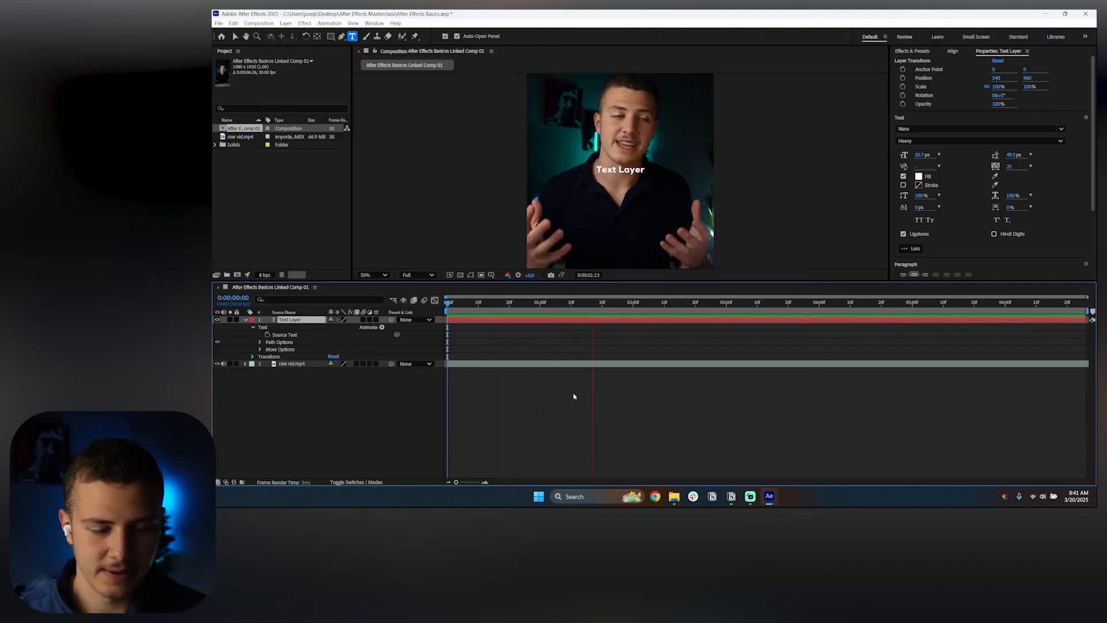
Stop playback at 0:00:03:04 and replace the layer's text with "I have spoken with lots and lots of business owners", breaking the line after "and"
{"action": "key", "text": "space"}
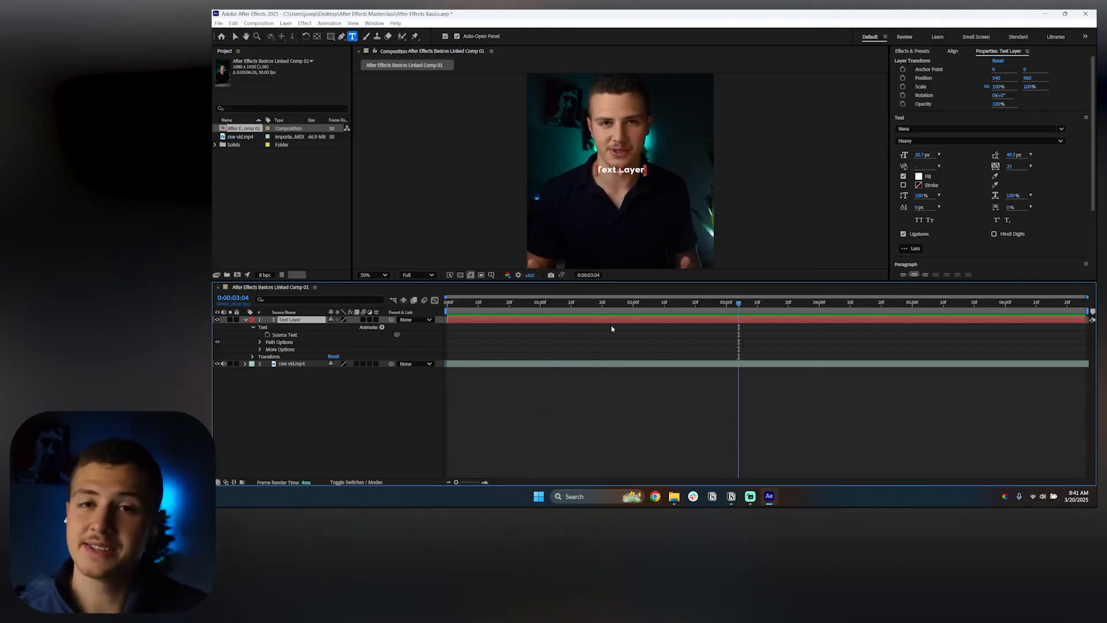
{"action": "triple_click", "coordinate": [630, 169]}
{"action": "type", "text": "I have spo"}
{"action": "type", "text": "n with"}
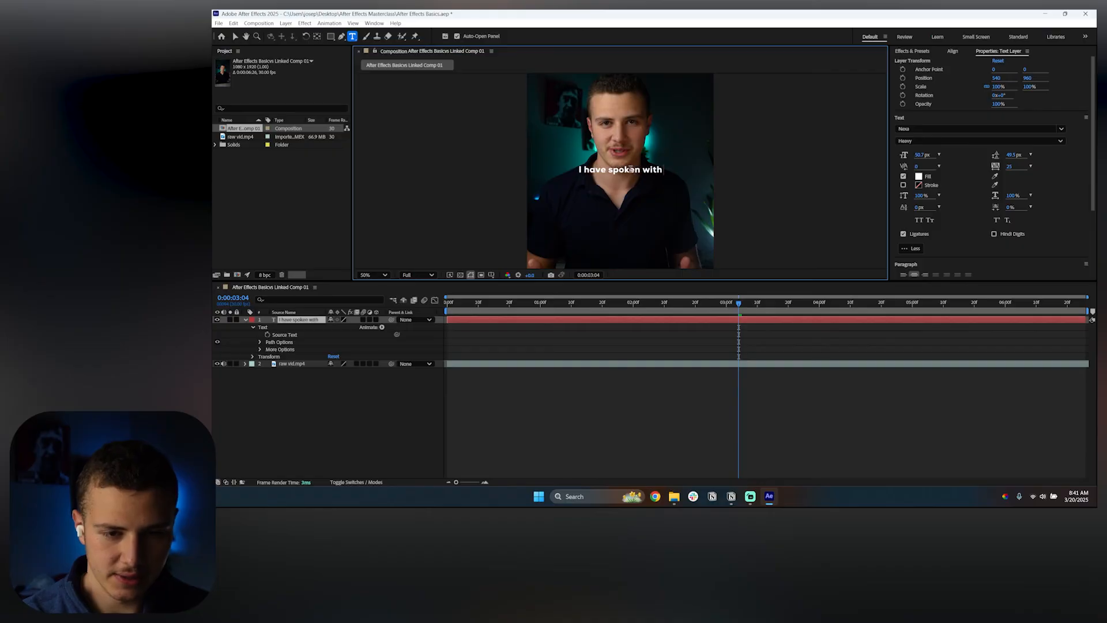
{"action": "type", "text": " lots and"}
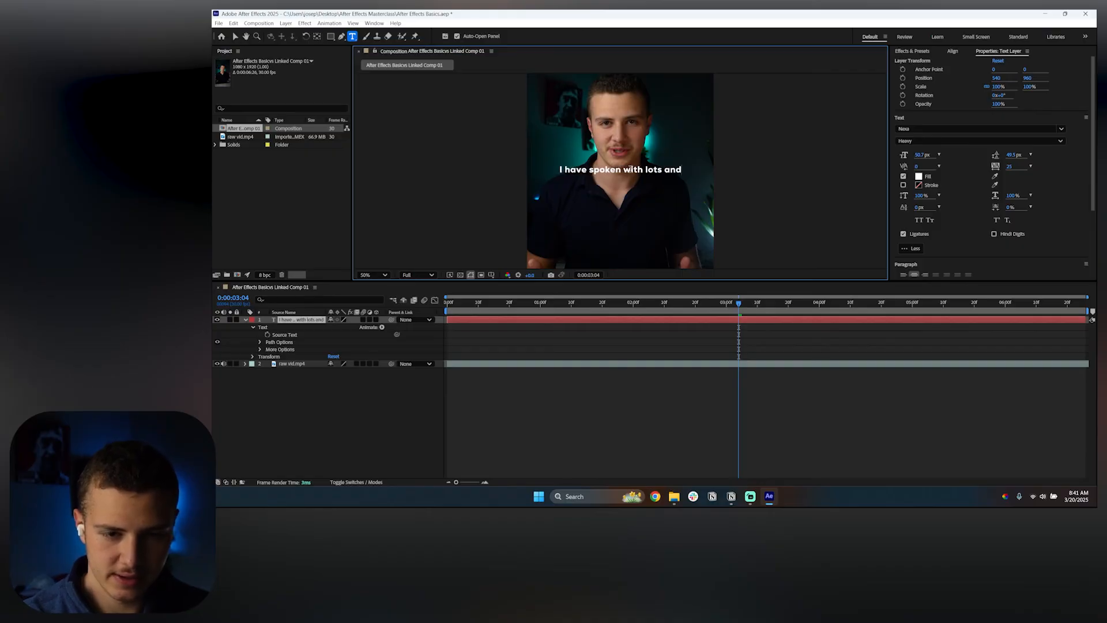
{"action": "type", "text": " lots of business owners"}
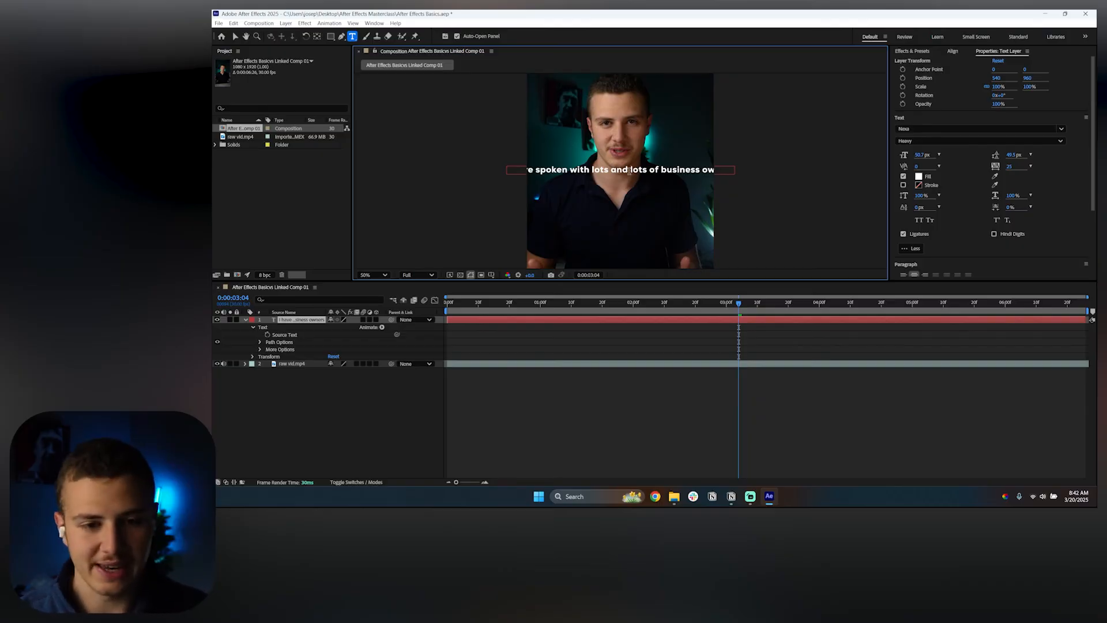
{"action": "key", "text": "Return"}
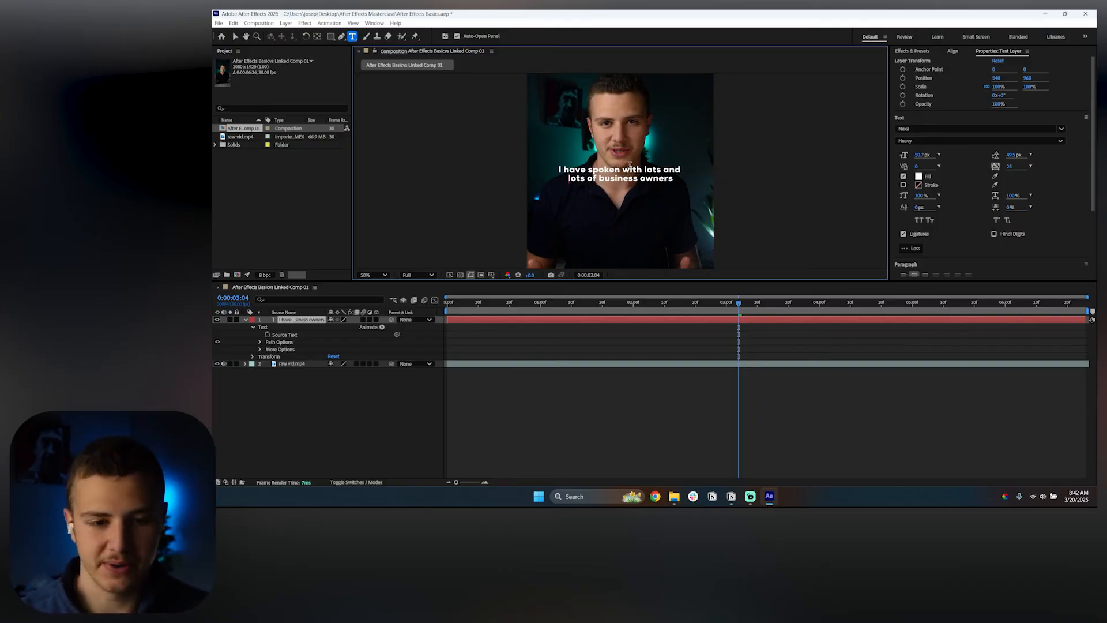
Set the tracking of the entire two-line caption to 0
{"action": "left_click_drag", "start_coordinate": [671, 180], "coordinate": [536, 171]}
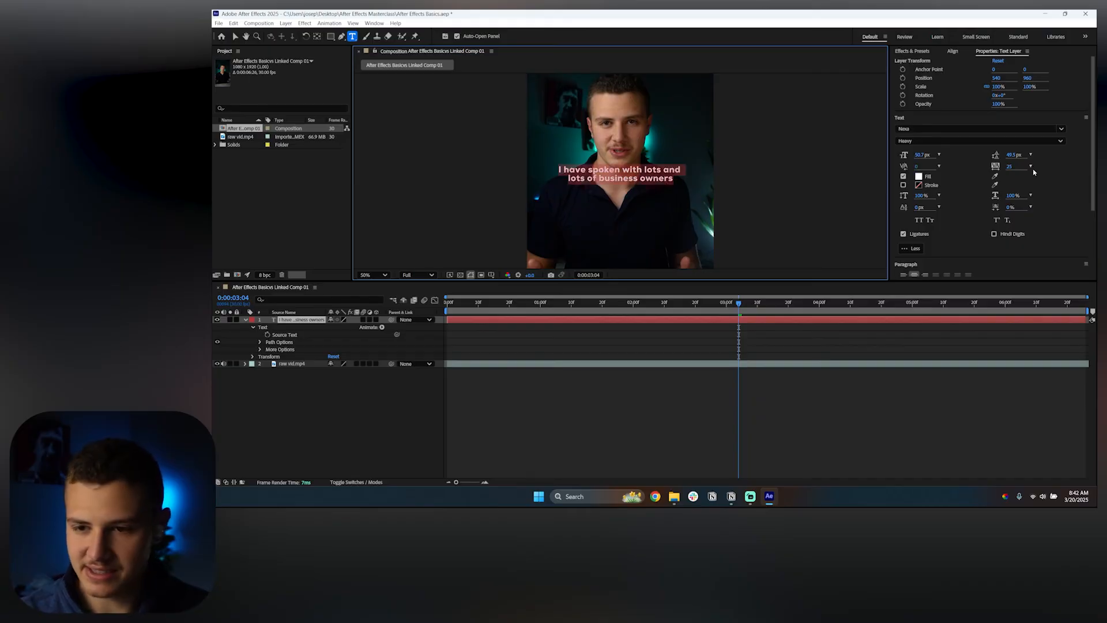
{"action": "left_click_drag", "start_coordinate": [1010, 157], "coordinate": [1012, 155]}
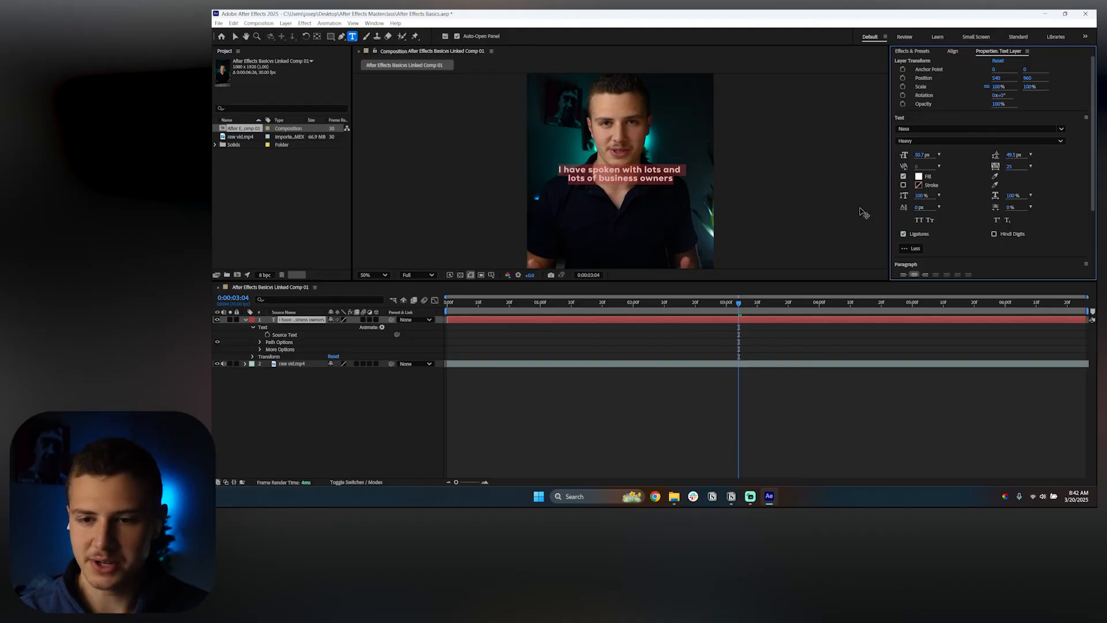
{"action": "left_click_drag", "start_coordinate": [1009, 166], "coordinate": [996, 166]}
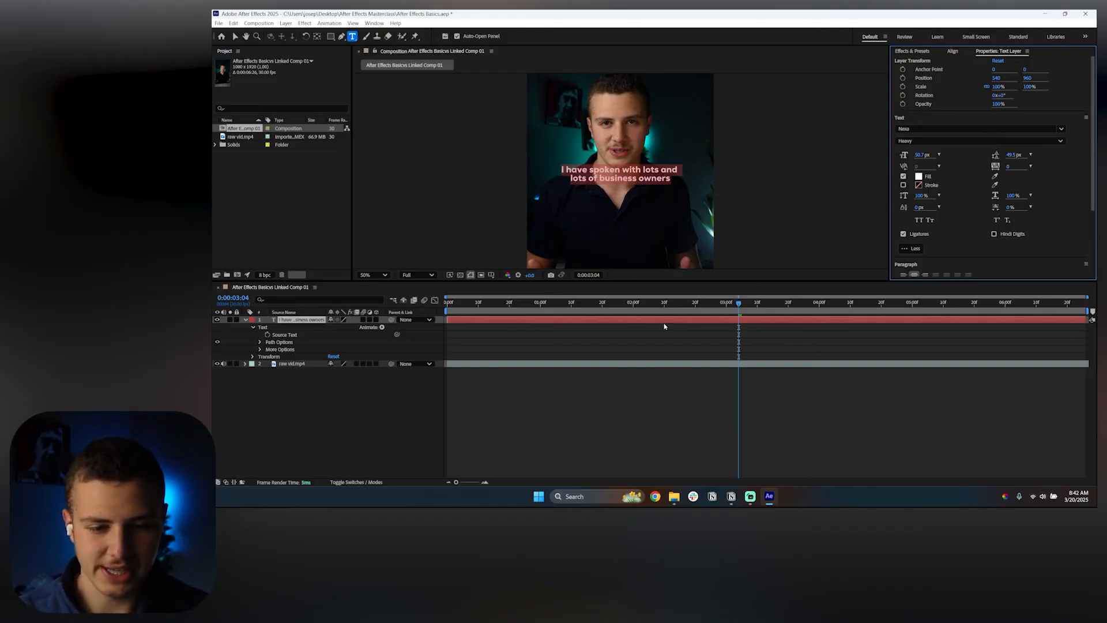
{"action": "left_click", "coordinate": [650, 348]}
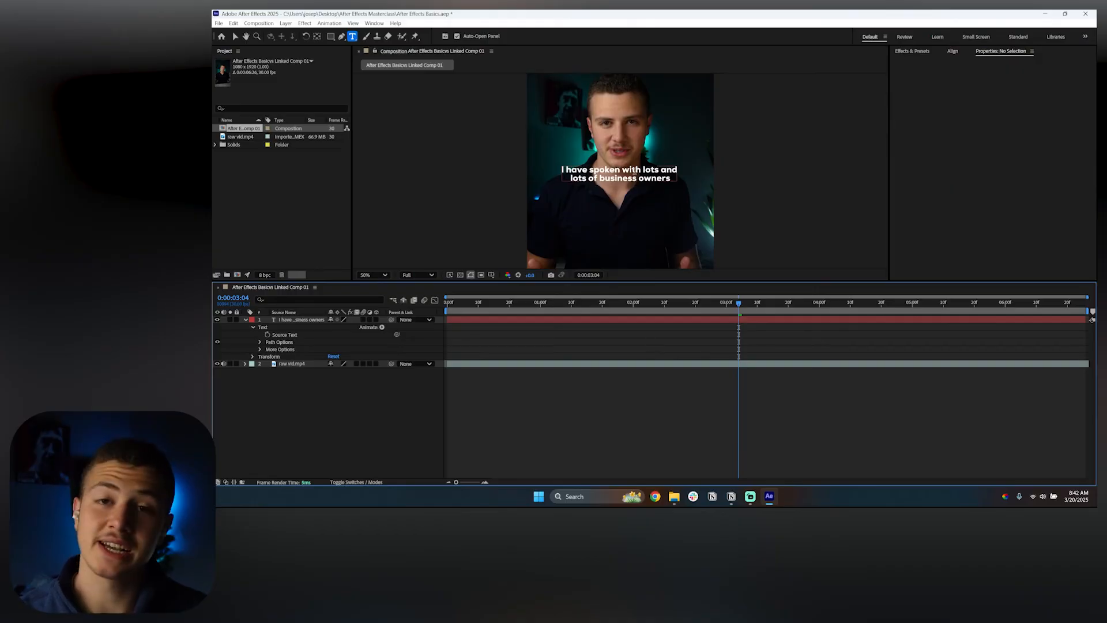
Change the font style of the entire two-line caption to Extra Light
{"action": "triple_click", "coordinate": [635, 171]}
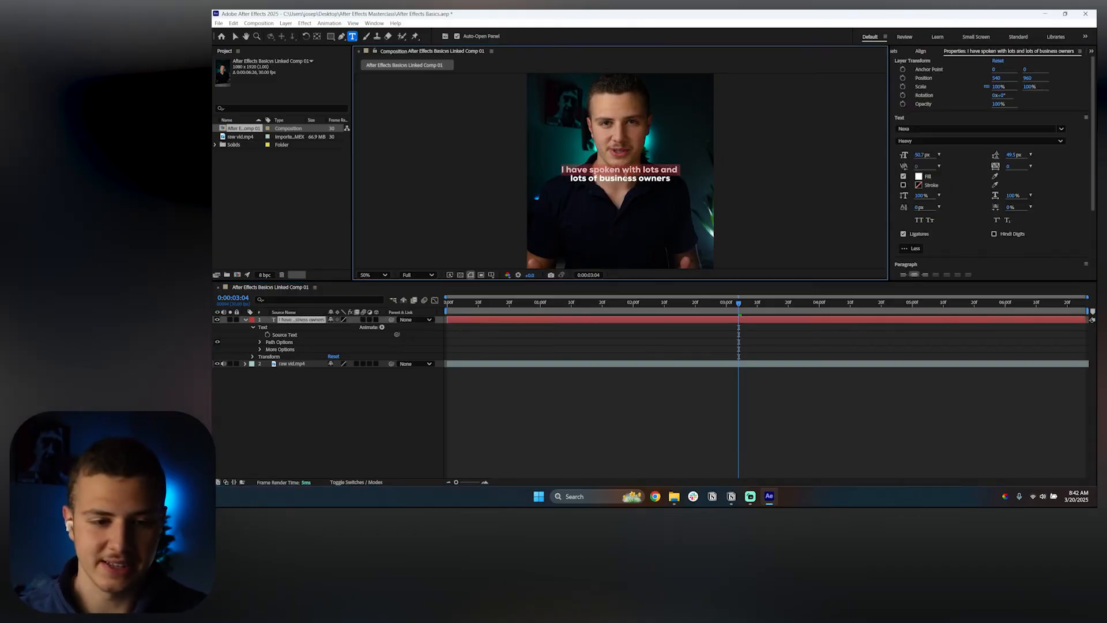
{"action": "key", "text": "ctrl+a"}
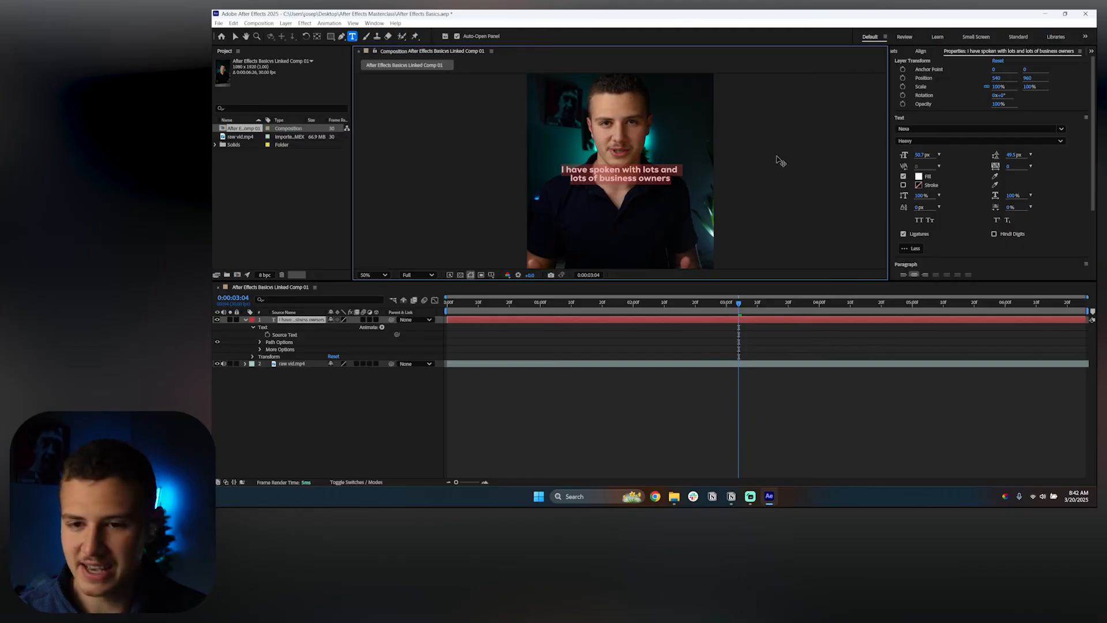
{"action": "left_click", "coordinate": [921, 142]}
{"action": "left_click", "coordinate": [920, 155]}
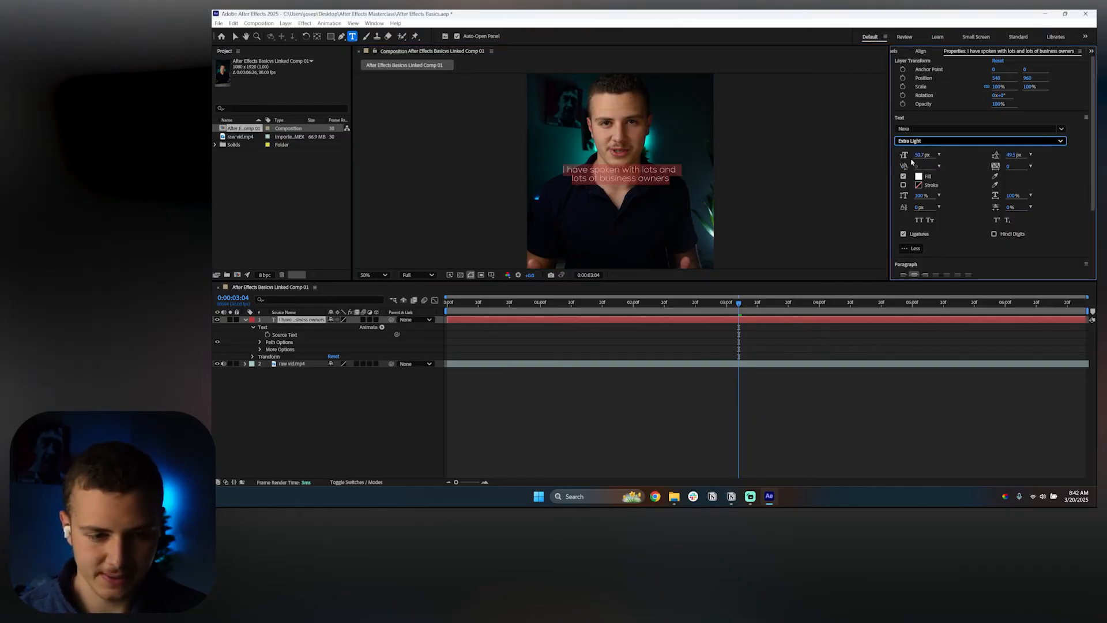
{"action": "left_click", "coordinate": [492, 372]}
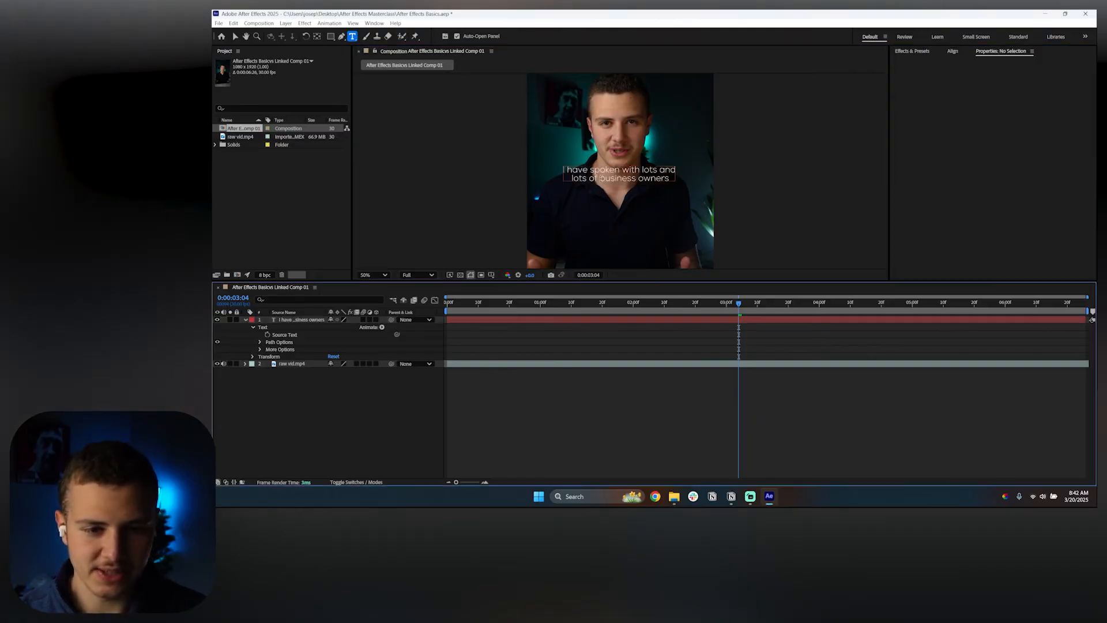
Give only the words "business owners" in the second line a bold font style
{"action": "left_click", "coordinate": [600, 179]}
{"action": "left_click_drag", "start_coordinate": [600, 179], "coordinate": [670, 178]}
{"action": "left_click", "coordinate": [923, 141]}
{"action": "left_click", "coordinate": [913, 165]}
{"action": "left_click", "coordinate": [725, 339]}
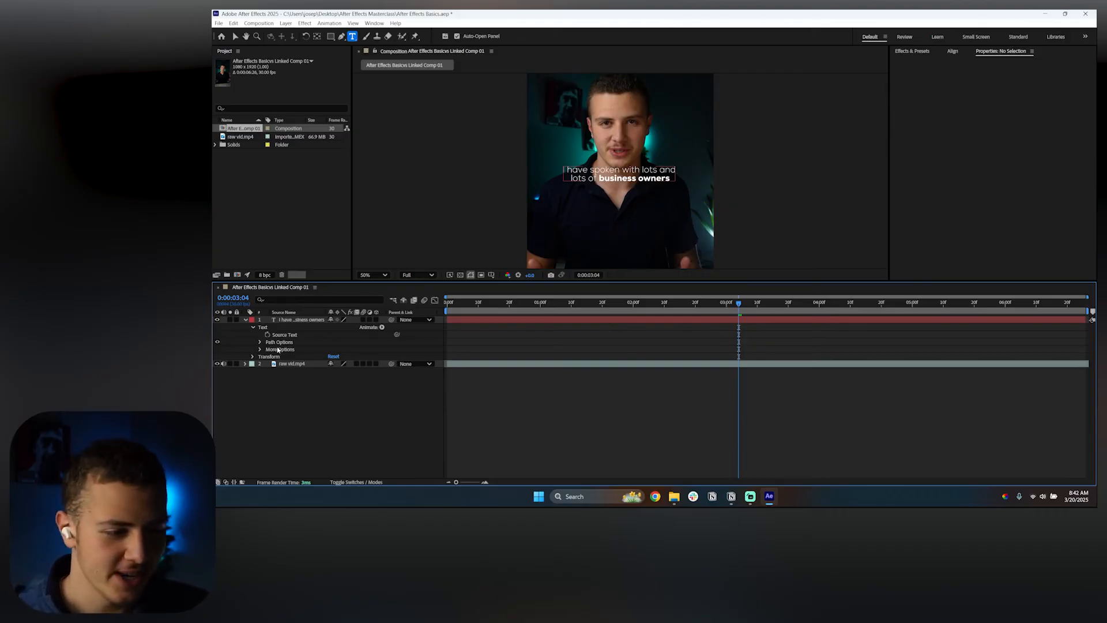
Reveal the caption layer's Position property in the timeline and lower the text to a Y position of 1099
{"action": "left_click", "coordinate": [301, 319]}
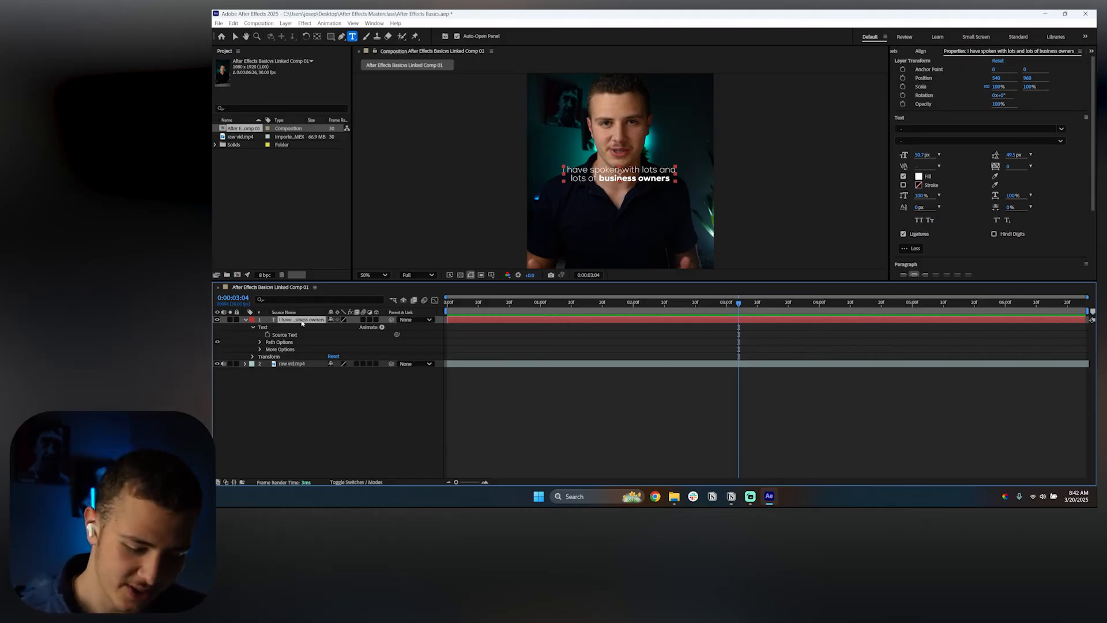
{"action": "key", "text": "p"}
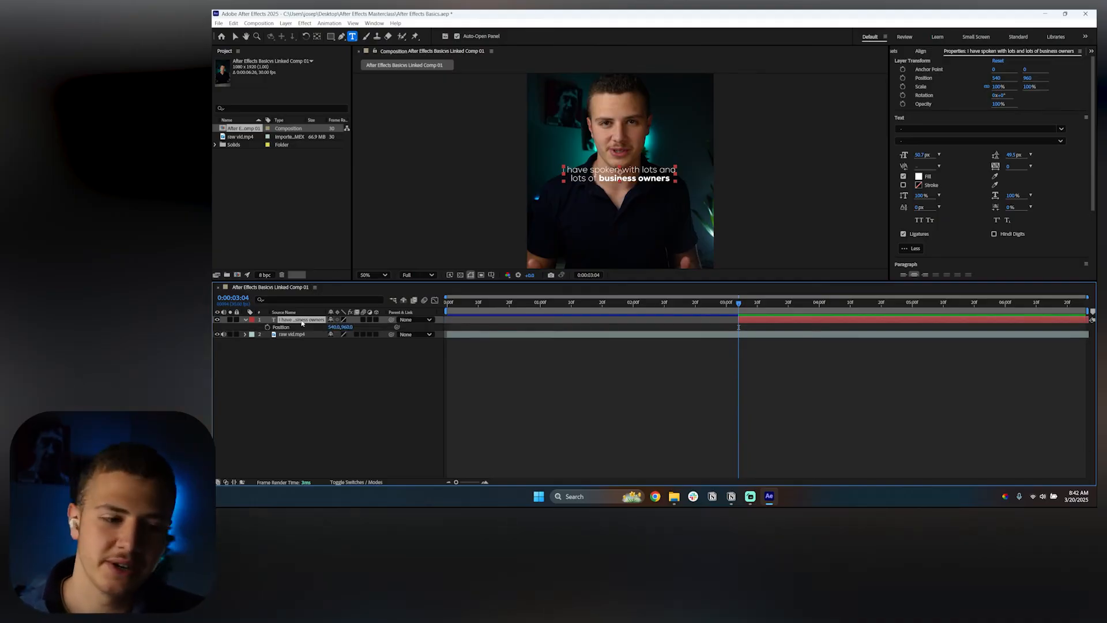
{"action": "left_click_drag", "start_coordinate": [346, 326], "coordinate": [412, 326]}
{"action": "left_click", "coordinate": [608, 381]}
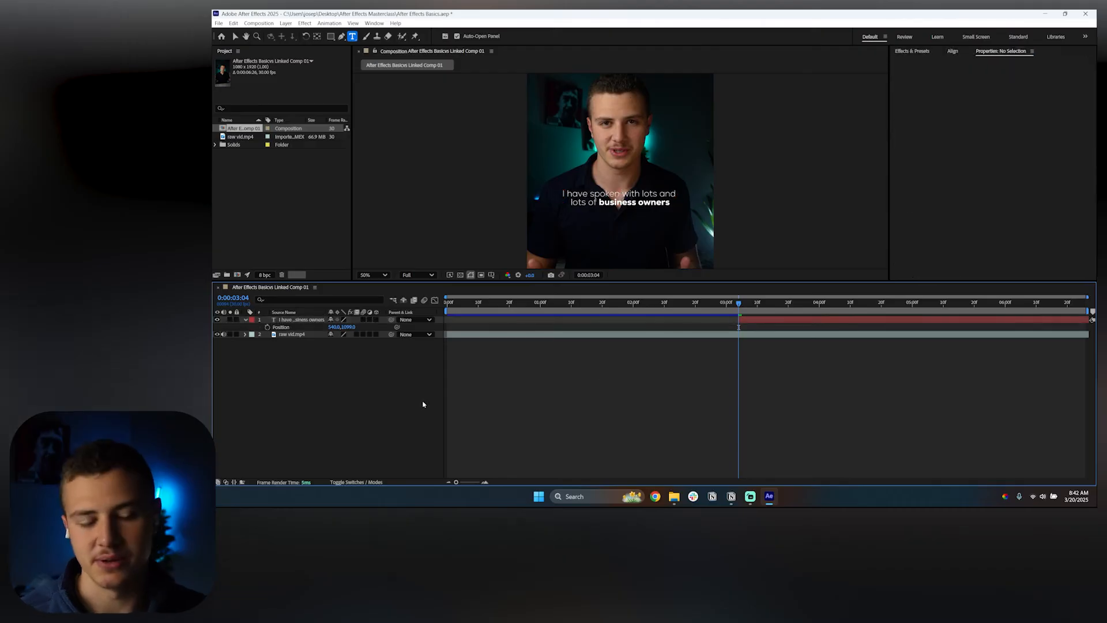
{"action": "left_click", "coordinate": [298, 320]}
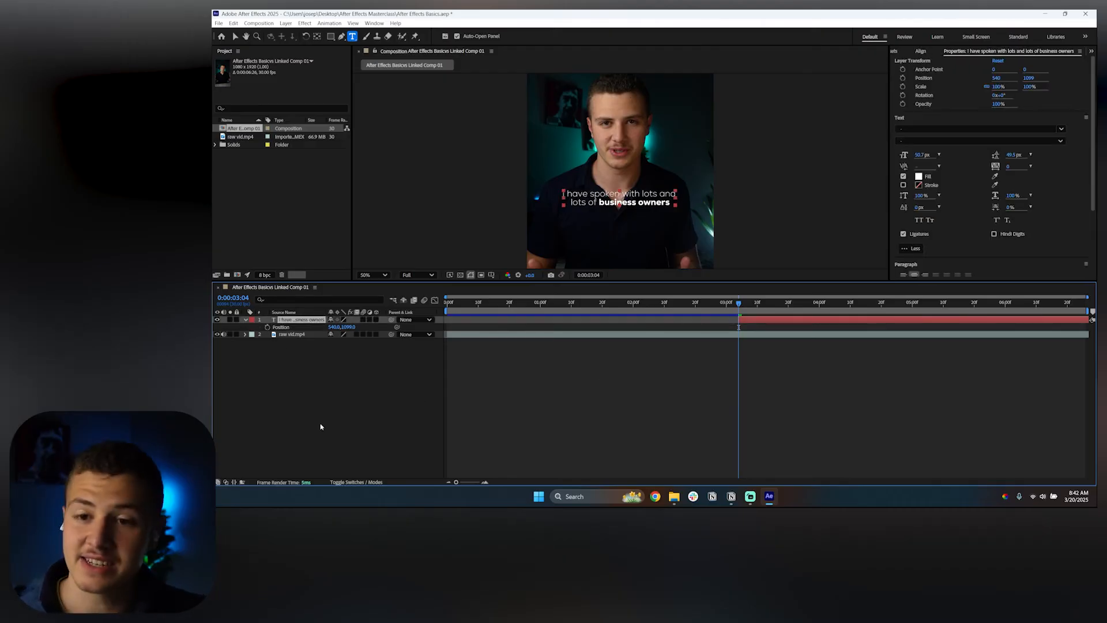
{"action": "scroll", "coordinate": [988, 219], "scroll_direction": "down", "scroll_amount": 2}
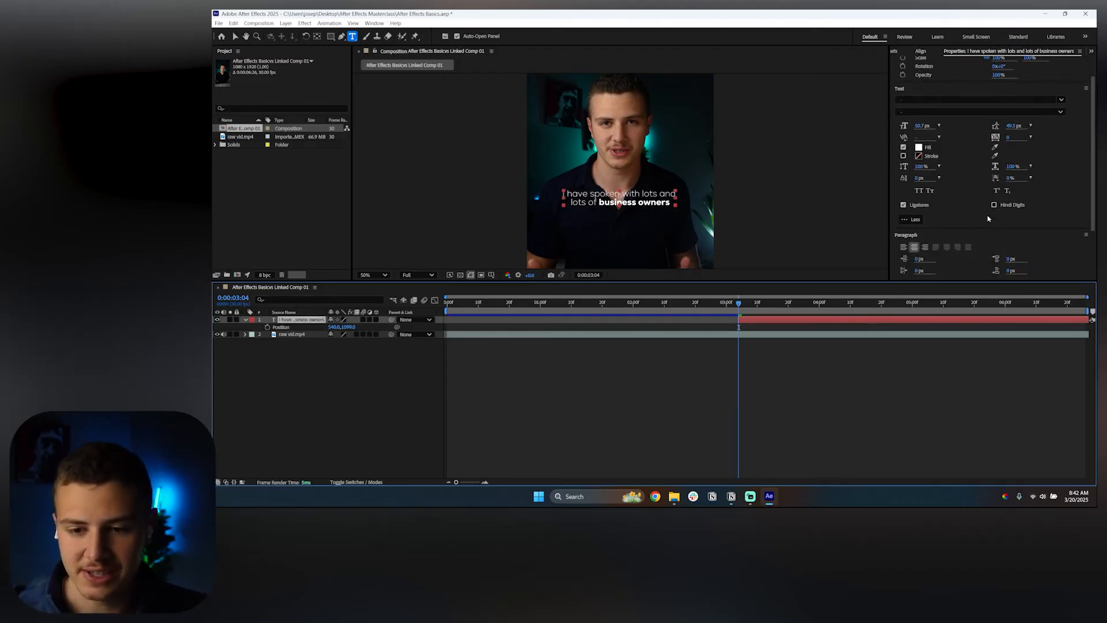
{"action": "left_click", "coordinate": [806, 353]}
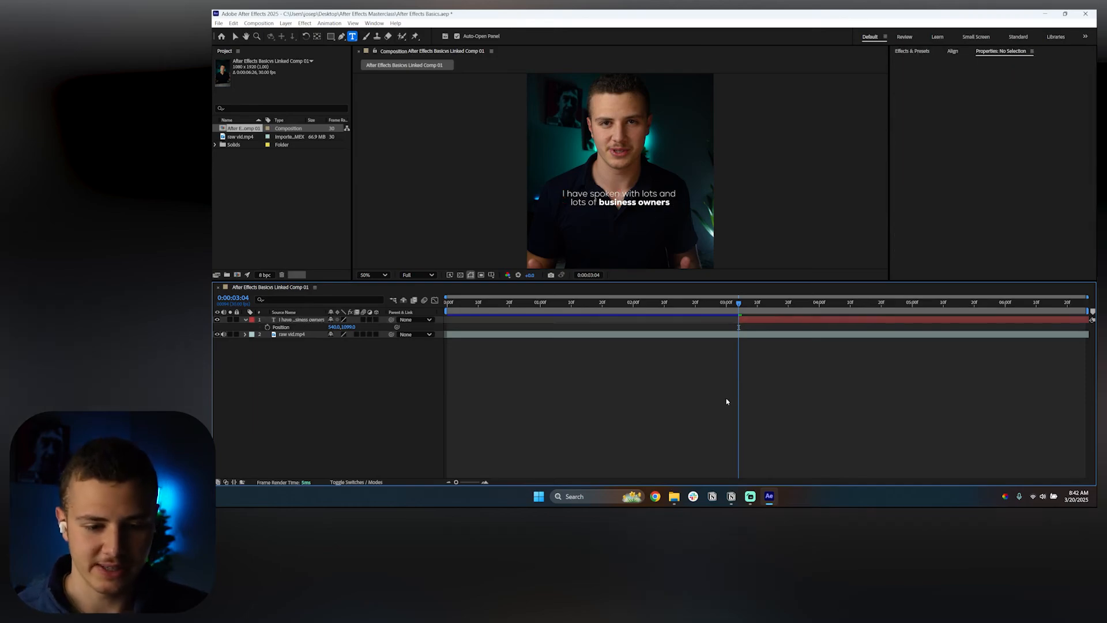
Extend the start of the caption layer back to the first frame of the composition
{"action": "left_click_drag", "start_coordinate": [735, 320], "coordinate": [444, 321]}
{"action": "left_click_drag", "start_coordinate": [513, 303], "coordinate": [450, 303]}
{"action": "key", "text": "ctrl+z"}
{"action": "key", "text": "ctrl+z"}
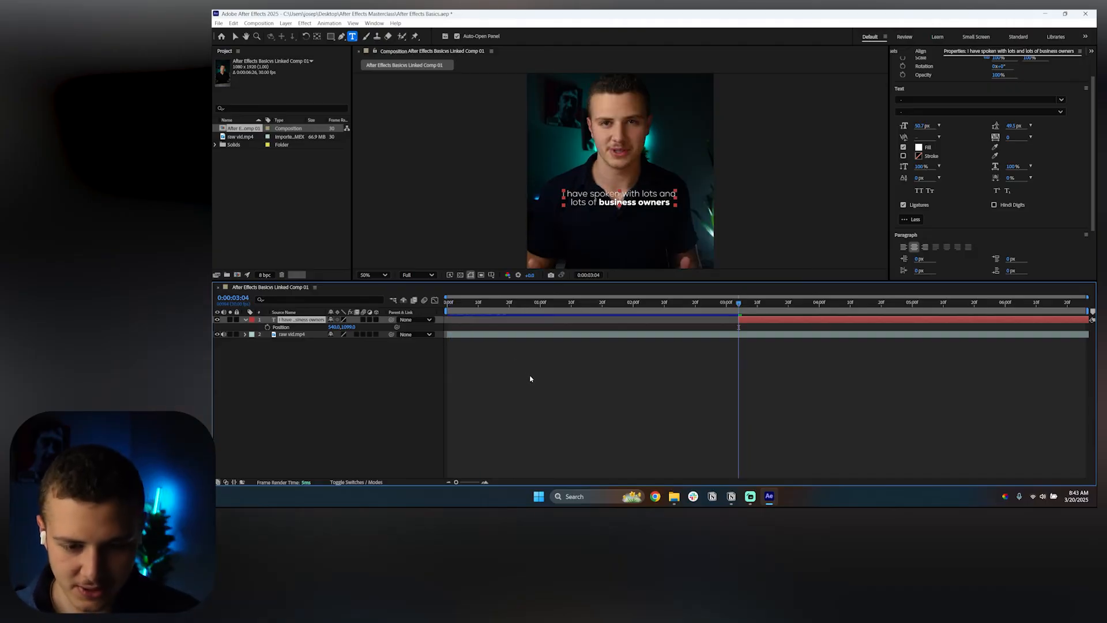
{"action": "key", "text": "ctrl+shift+z"}
Lower the caption to a Y position of 1120 and leave its layer selected
{"action": "left_click_drag", "start_coordinate": [348, 327], "coordinate": [441, 327]}
{"action": "left_click", "coordinate": [357, 391]}
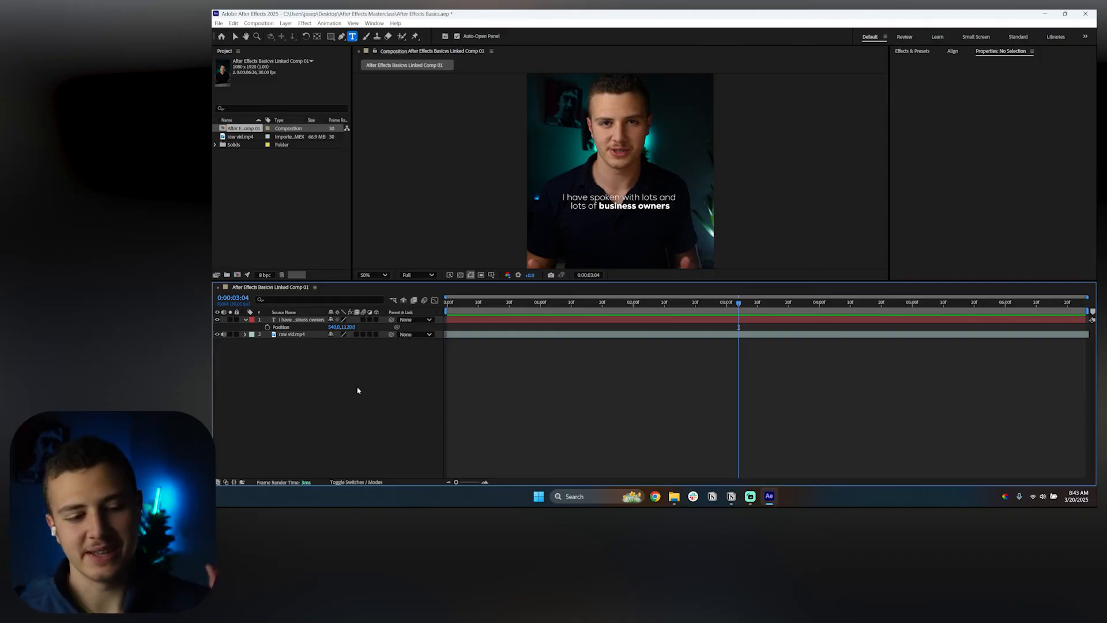
{"action": "left_click", "coordinate": [490, 320]}
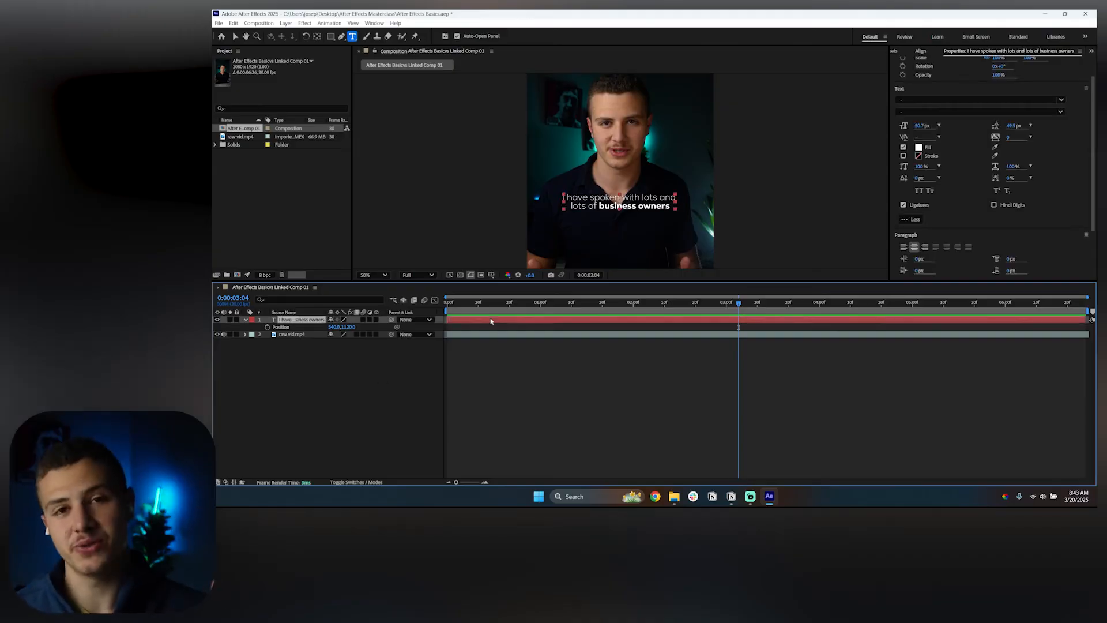